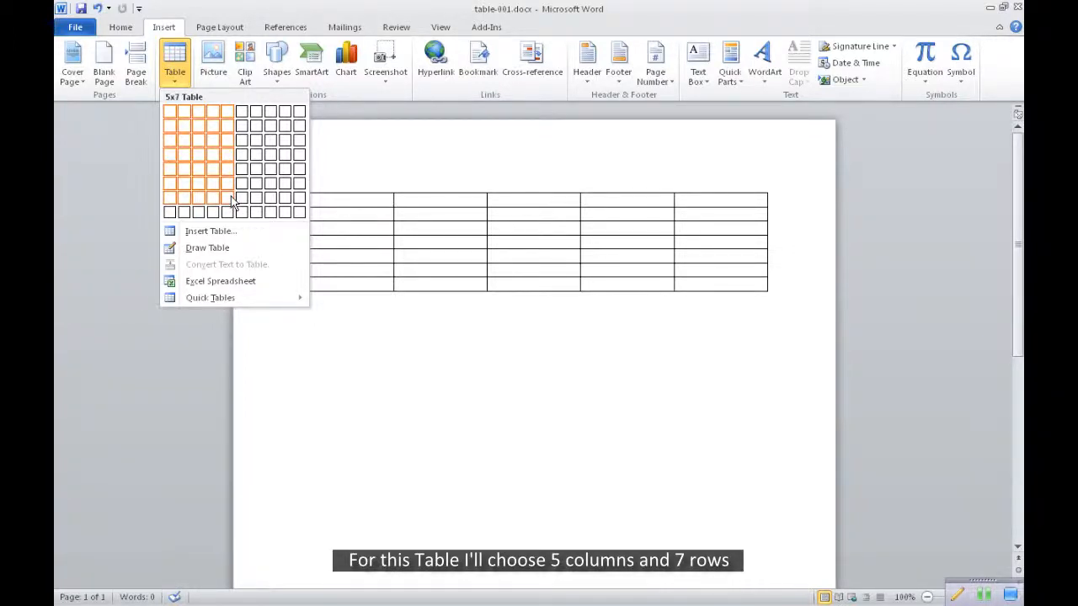
Insert a table with 5 columns and 7 rows and look over its layout and design options
left_click(231, 199)
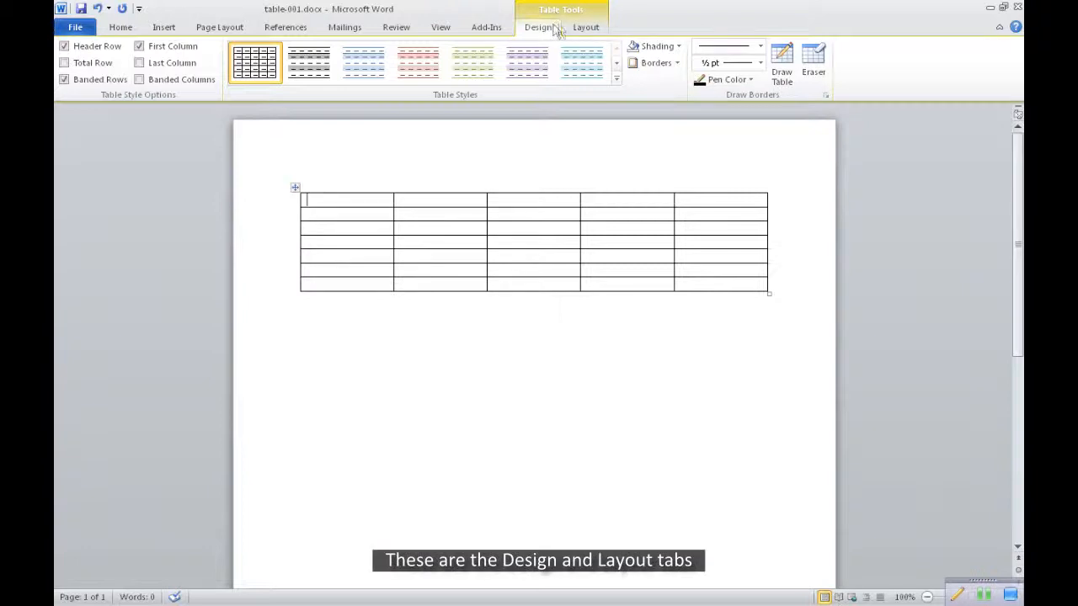
left_click(585, 28)
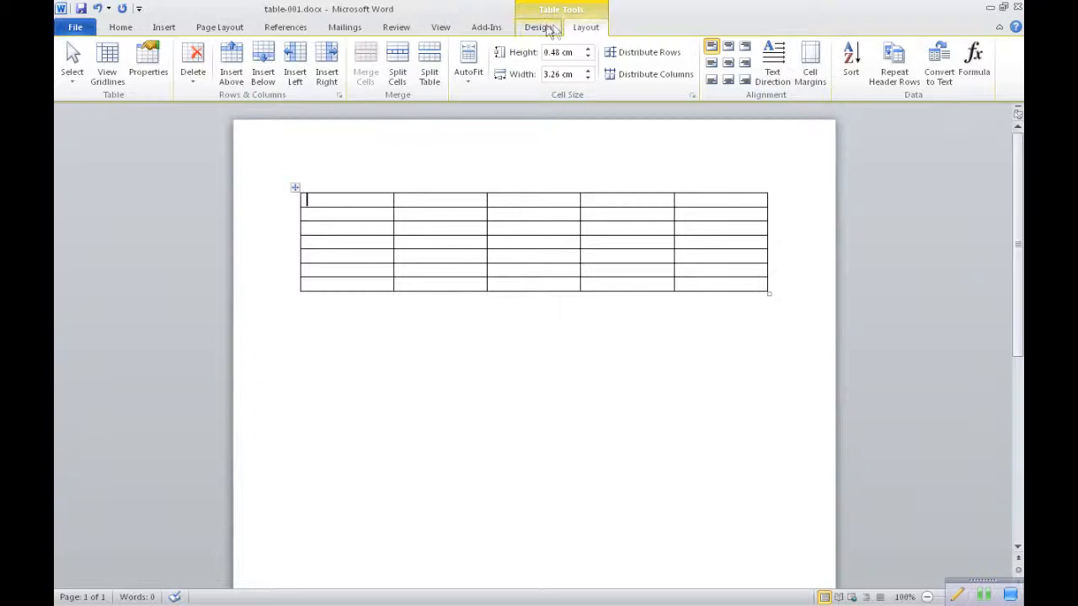
left_click(544, 31)
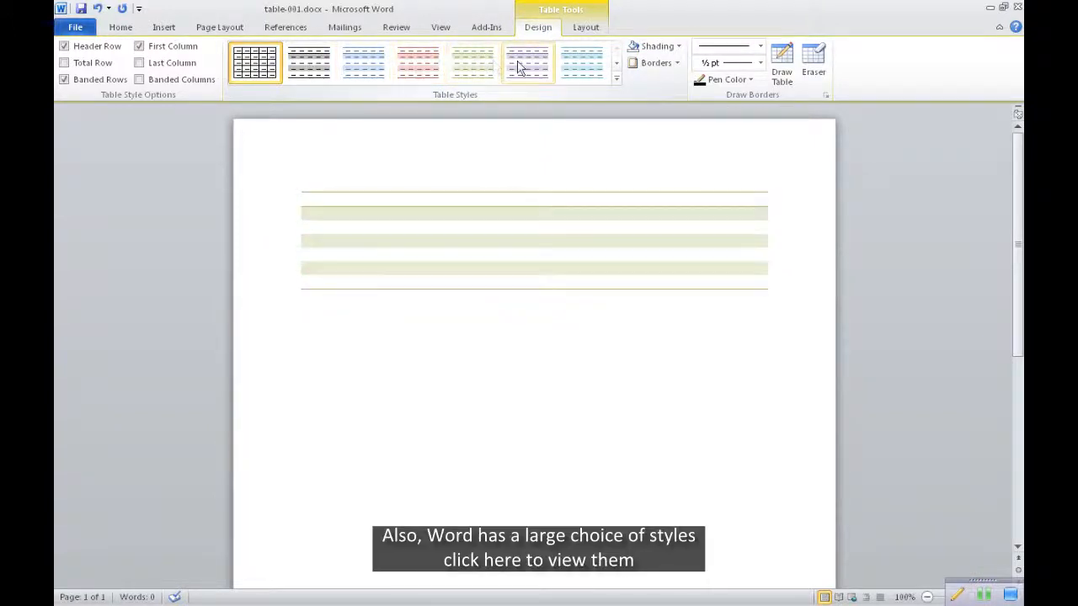
Browse the built-in table styles and apply Light Shading - Accent 5 to the table
left_click(616, 64)
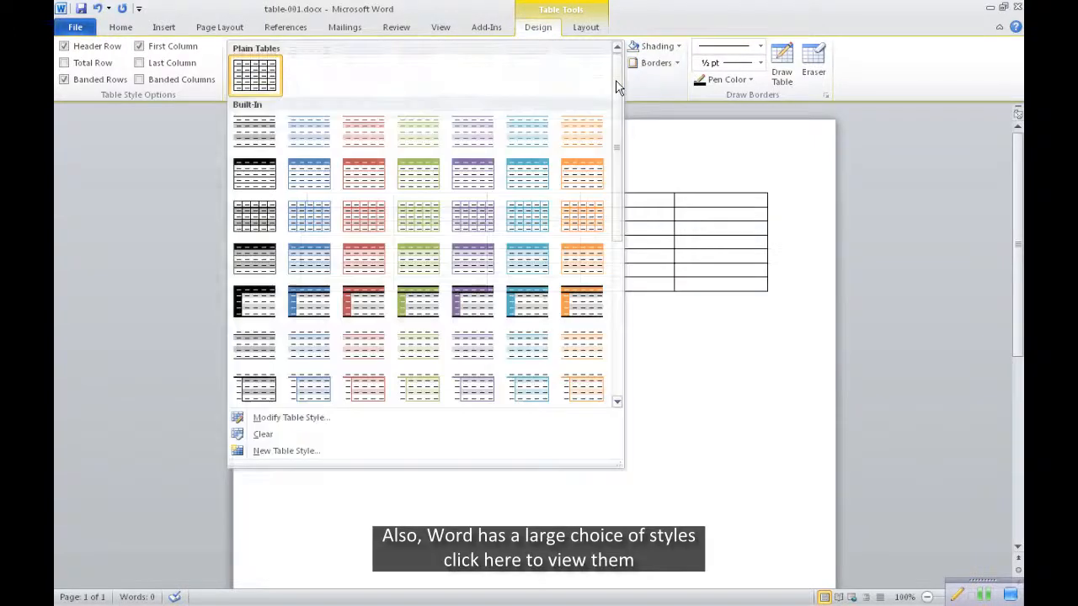
left_click_drag(621, 199, 615, 178)
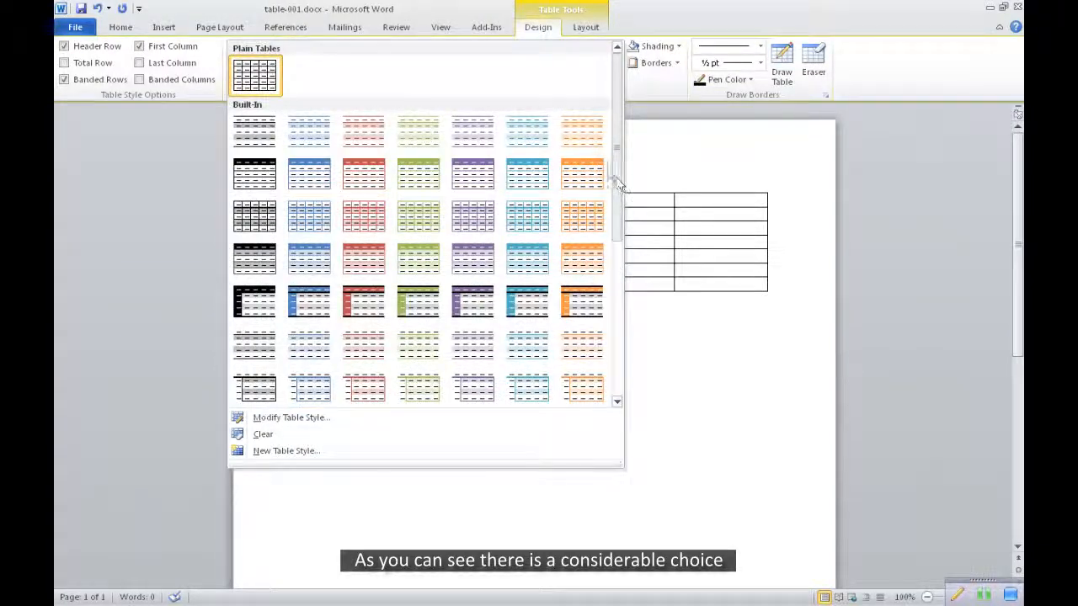
left_click(541, 133)
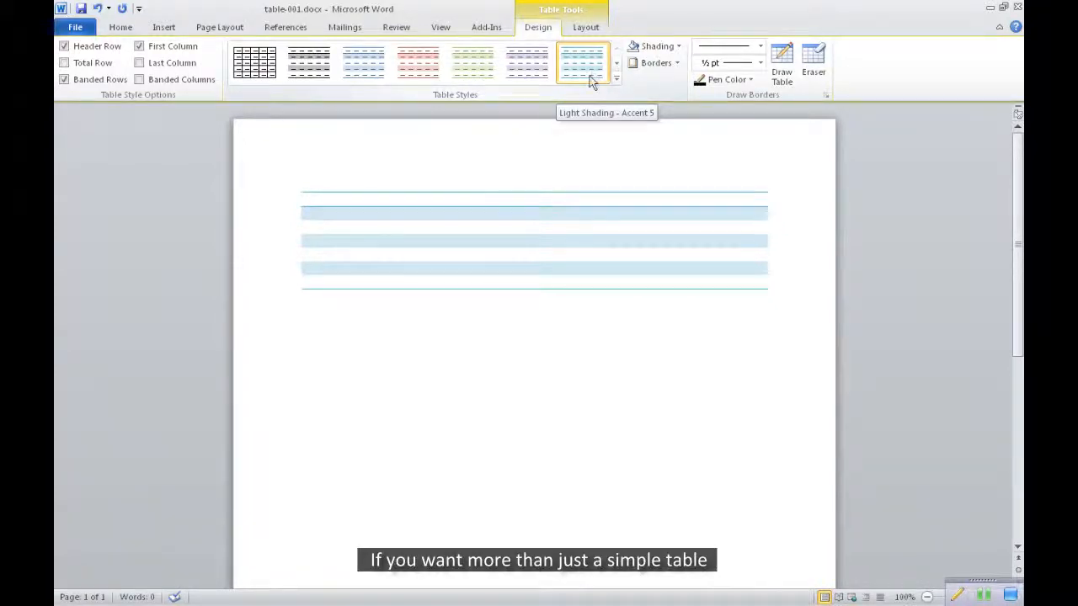
left_click(594, 76)
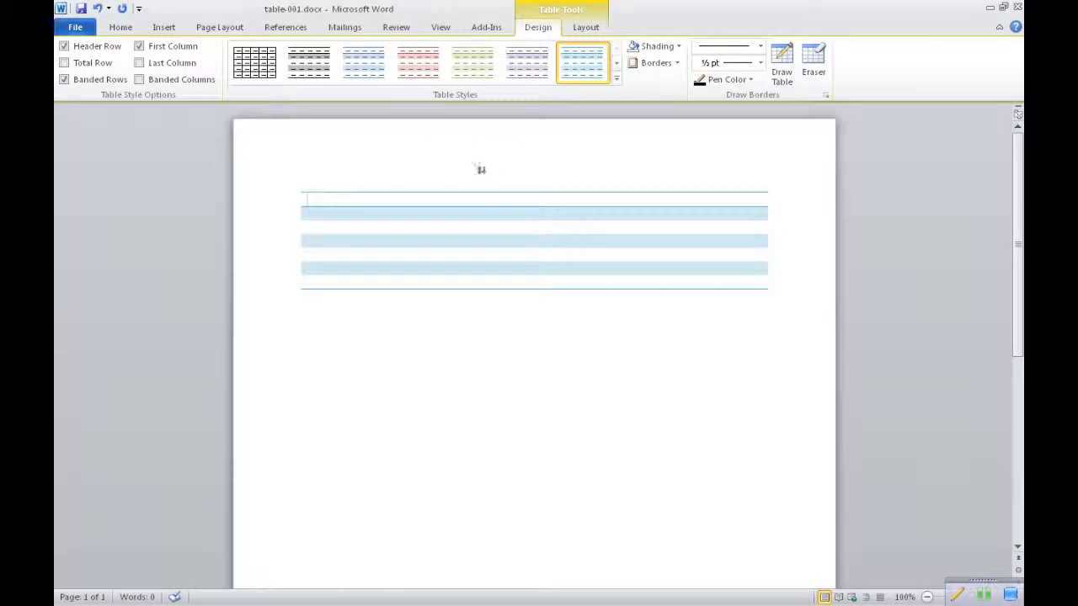
Set the table's border colour to blue and the border width to ½ pt in Borders and Shading
right_click(460, 205)
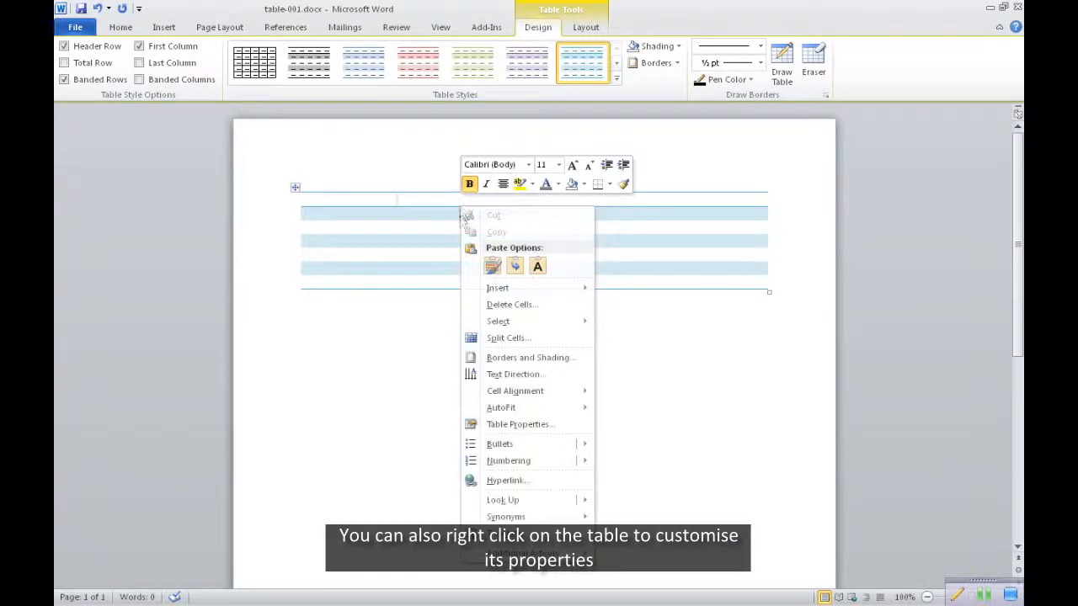
left_click(518, 359)
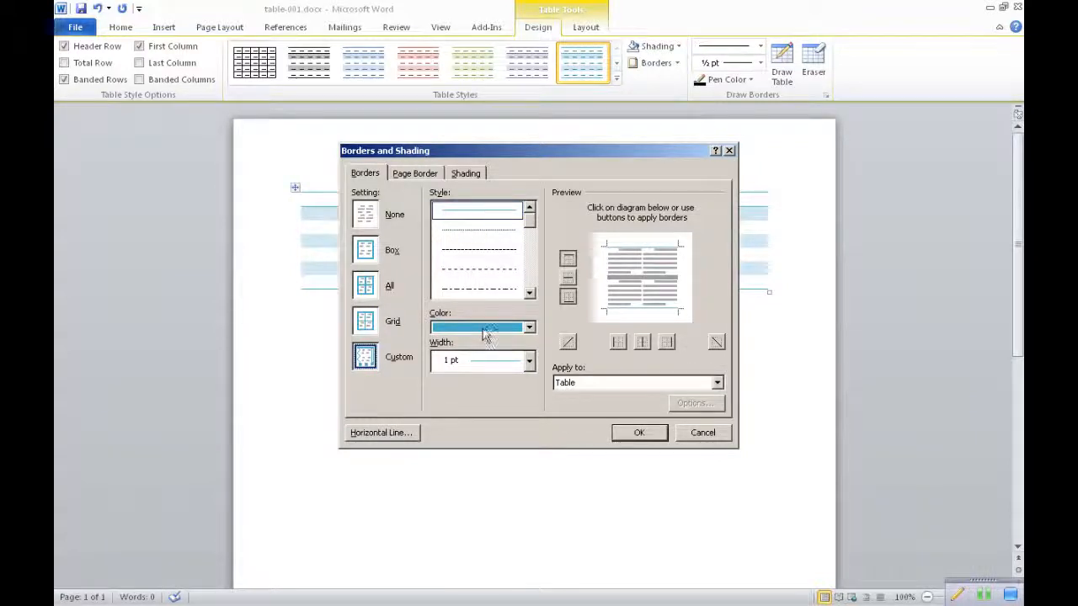
left_click(529, 328)
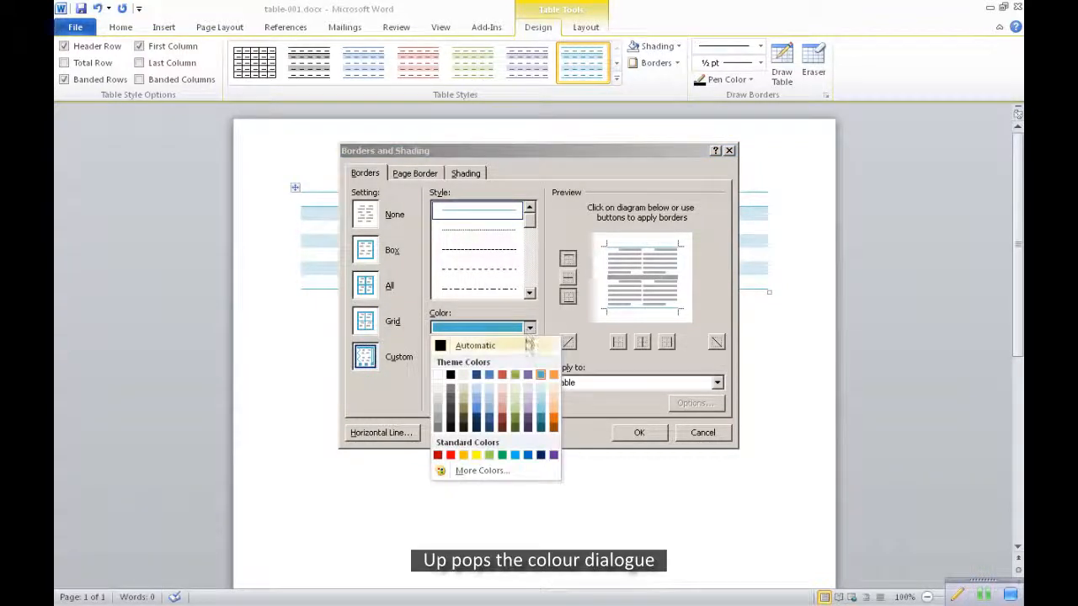
left_click(489, 388)
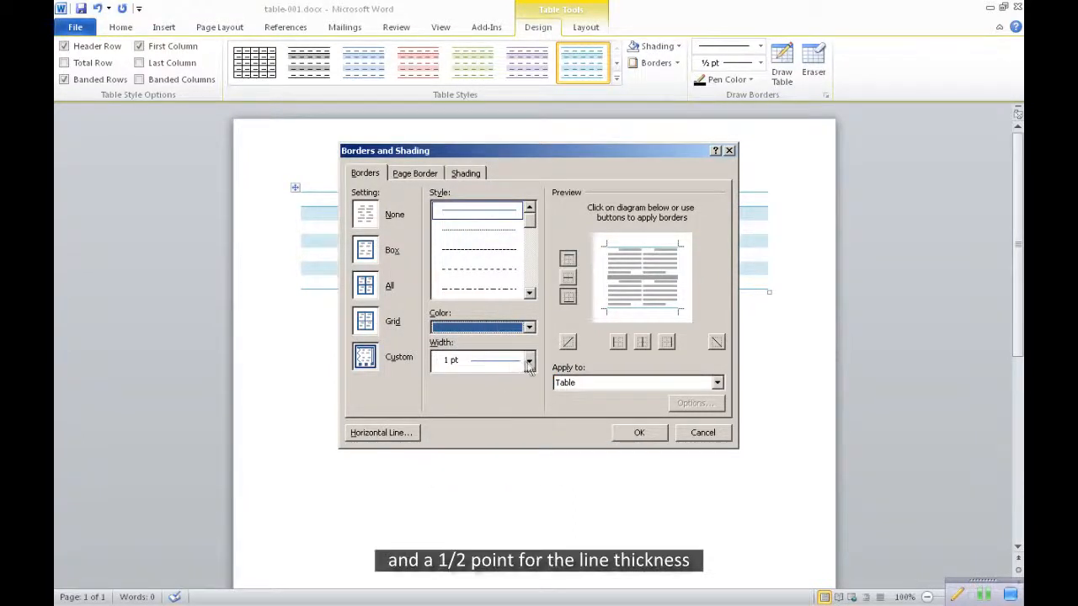
left_click(529, 362)
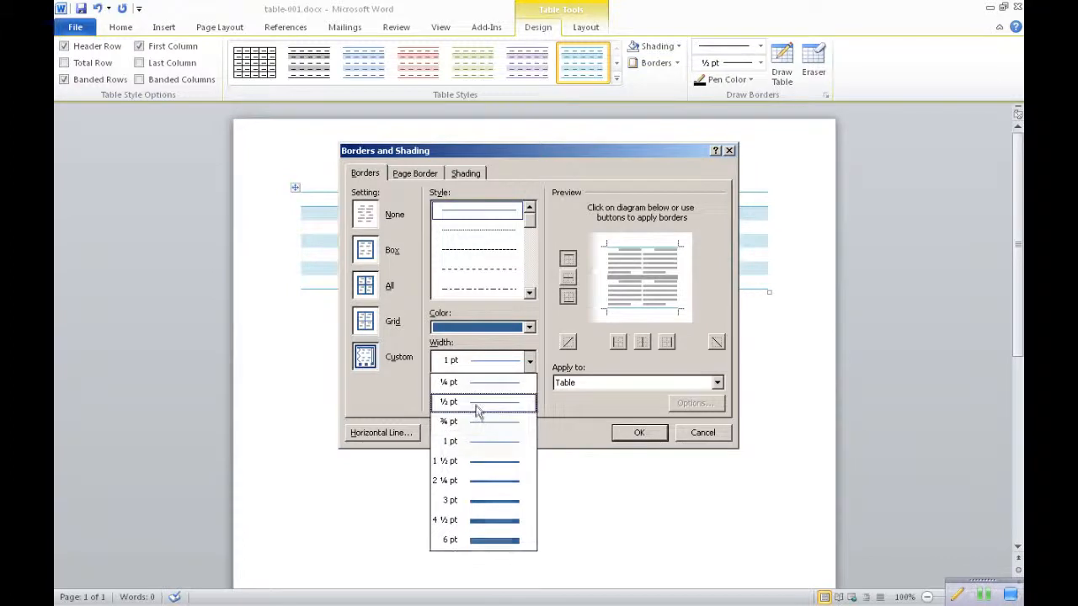
left_click(476, 404)
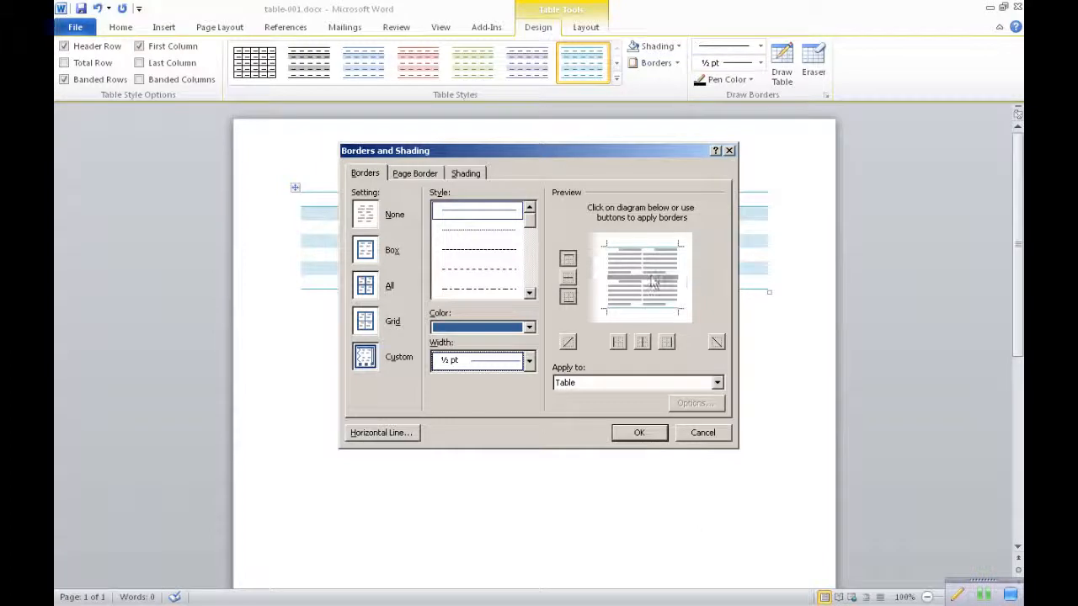
Add the inside horizontal, left, inside vertical and right borders and apply them to the whole table
left_click(568, 278)
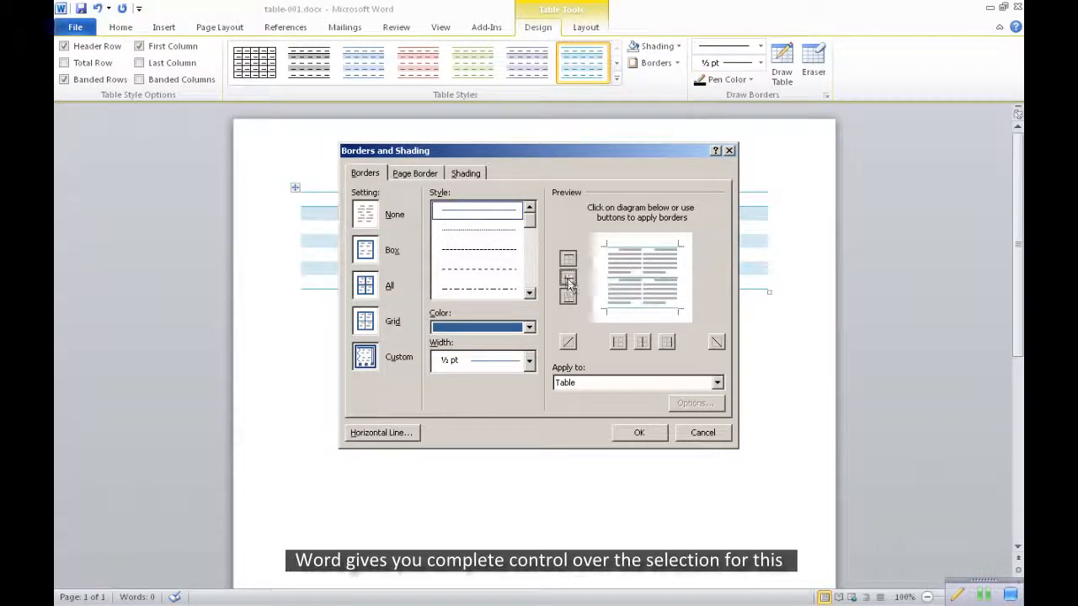
left_click(617, 342)
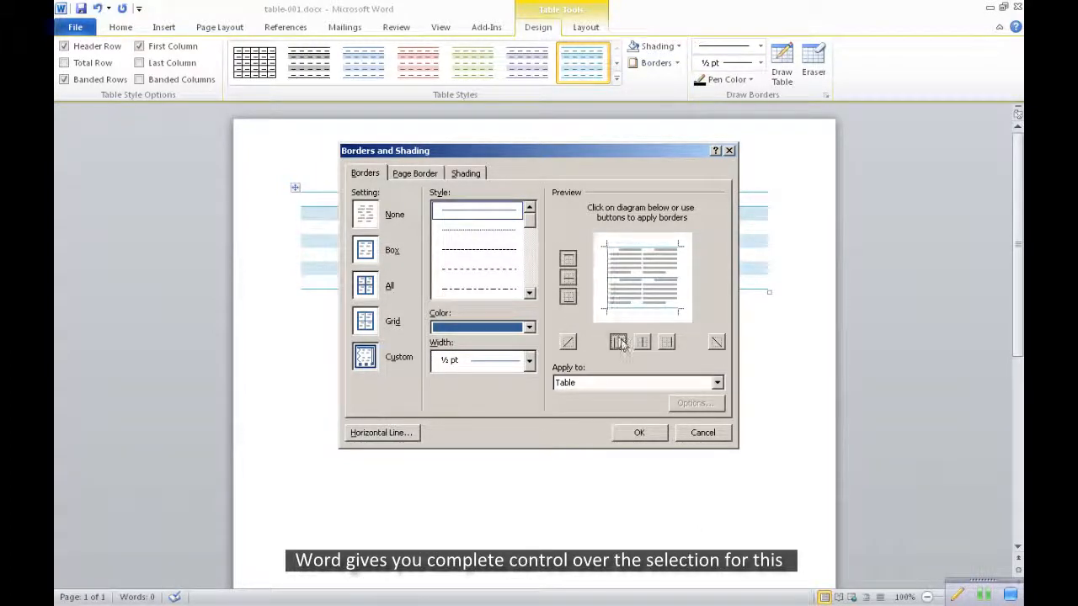
left_click(643, 343)
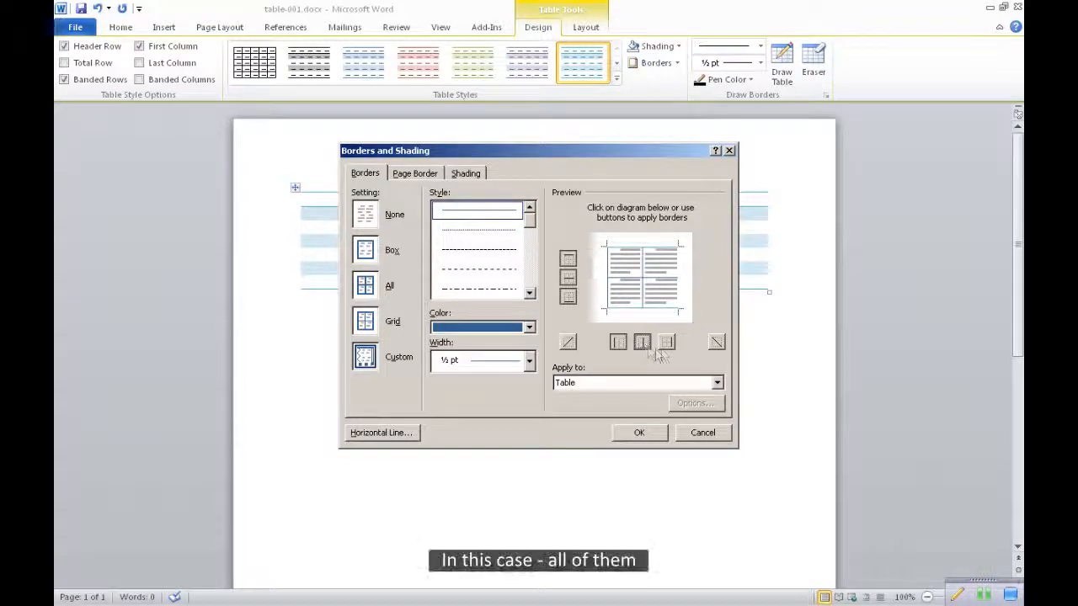
left_click(666, 342)
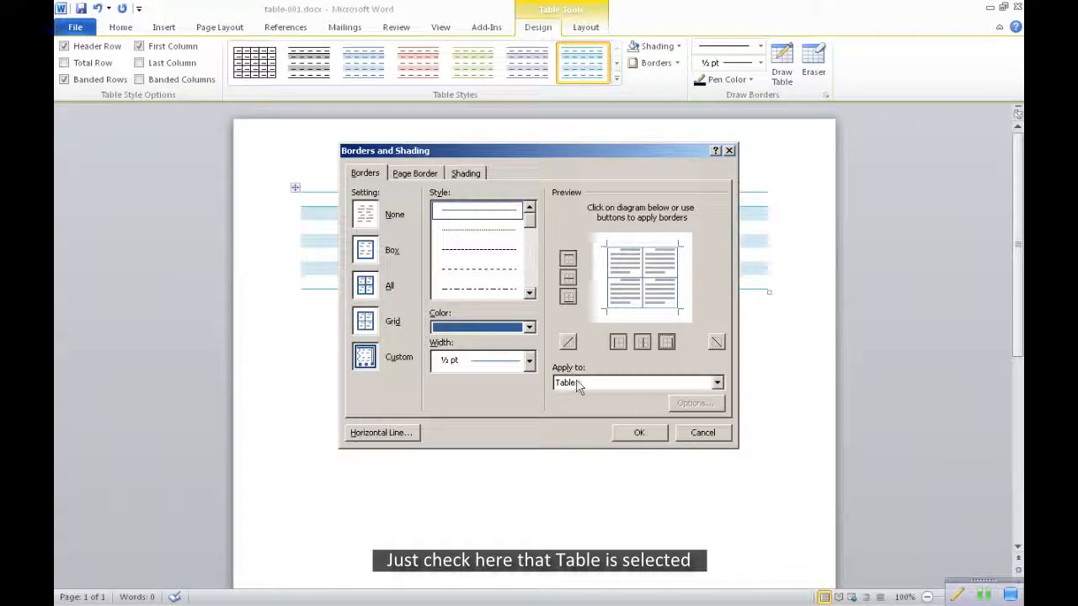
left_click(719, 385)
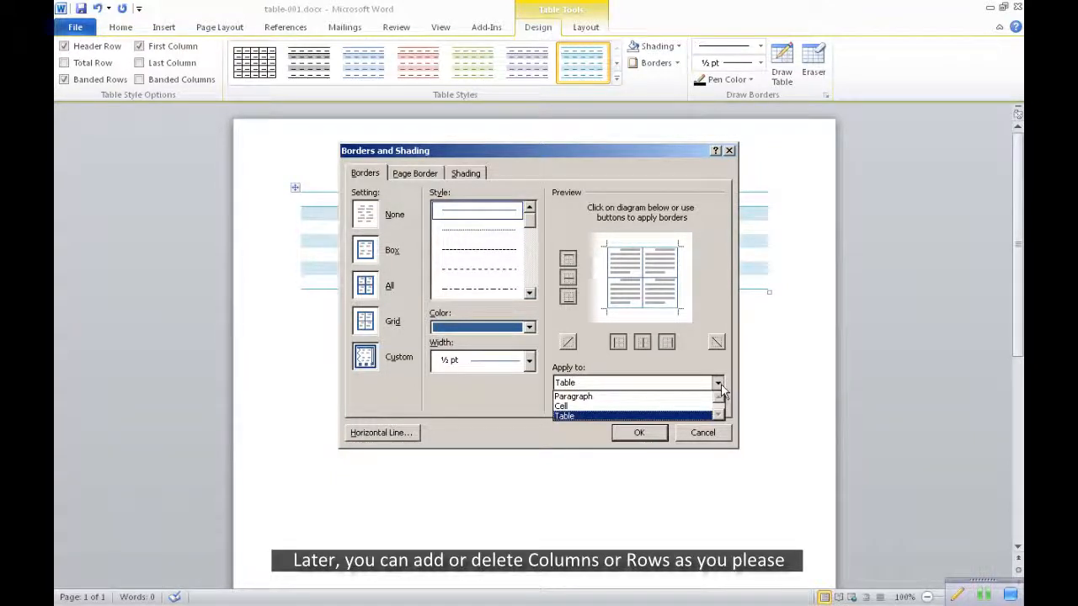
left_click(720, 387)
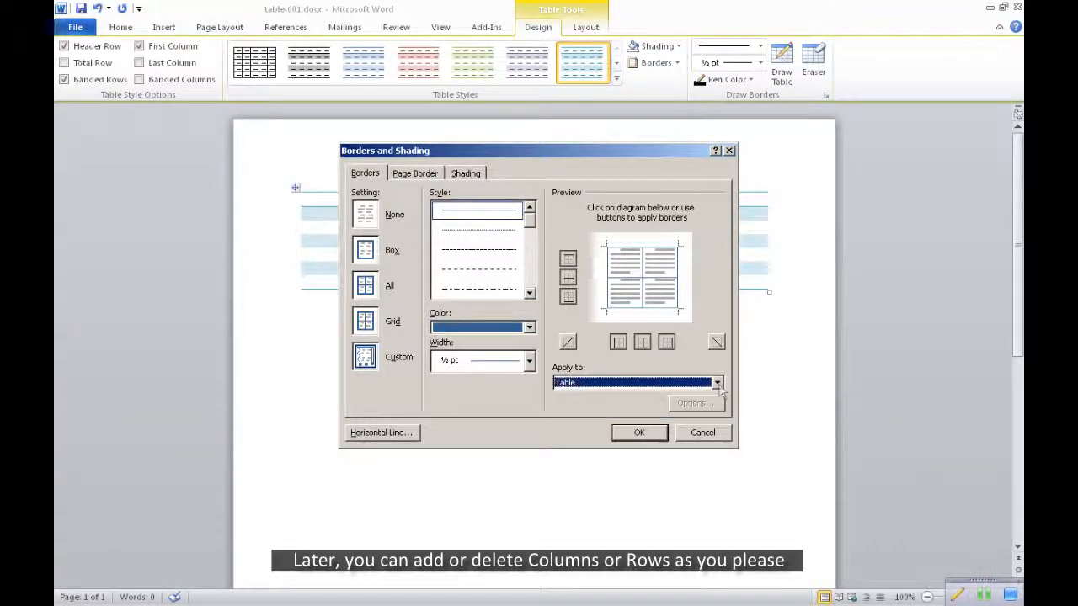
left_click(640, 434)
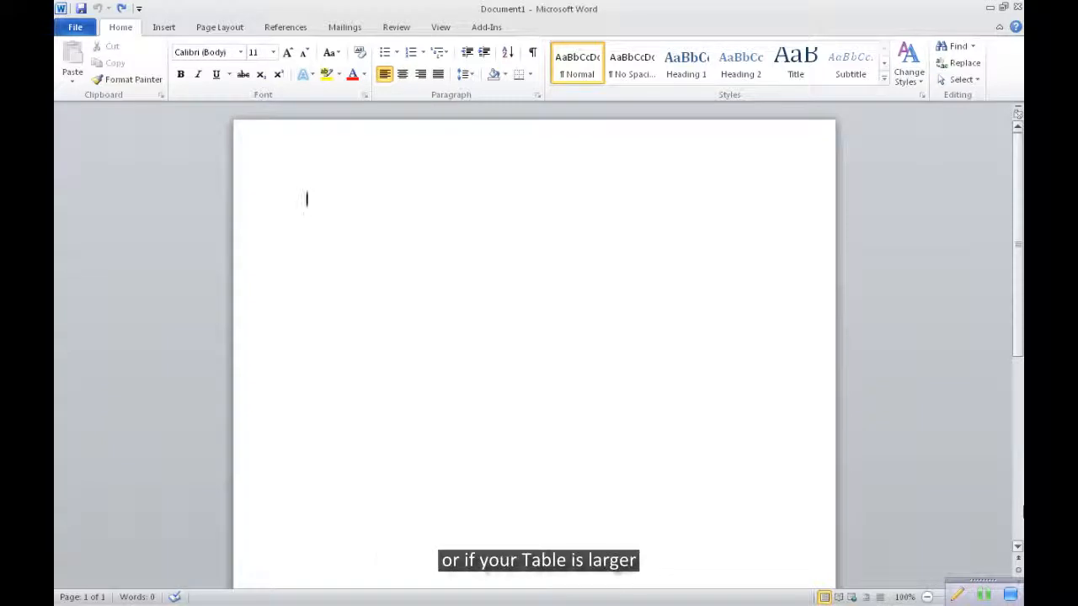
Insert a table with 7 columns, 12 rows and automatic fixed column width in the blank document, specifying its size numerically
left_click(165, 31)
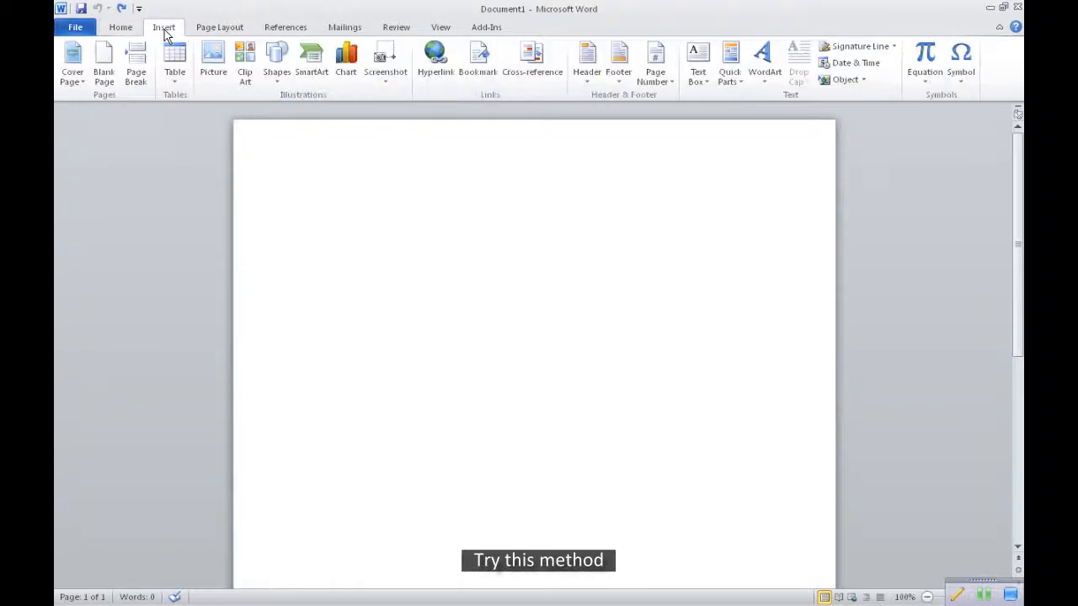
left_click(177, 61)
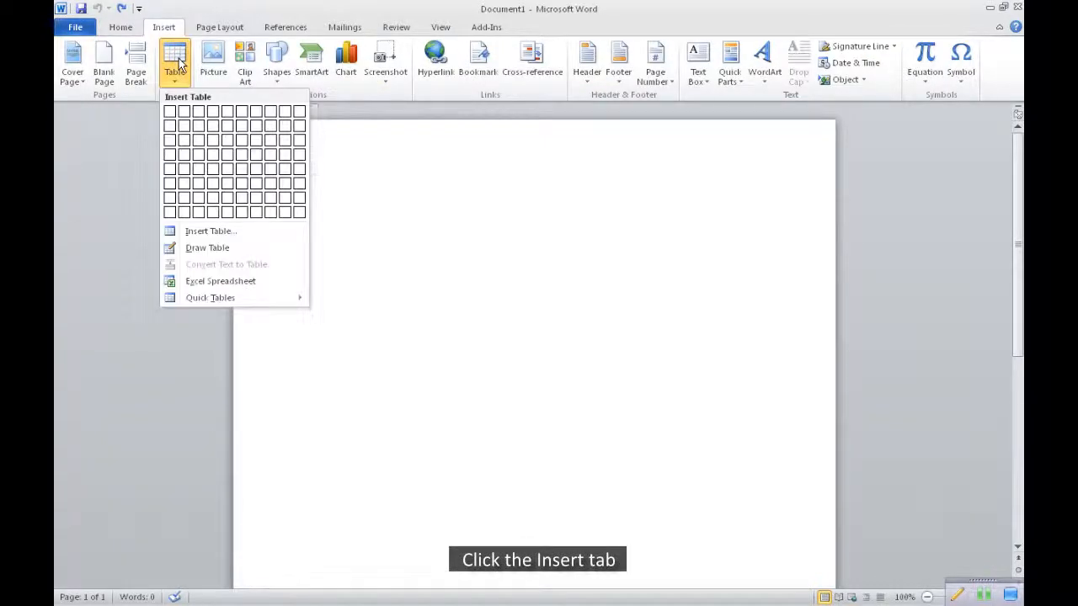
left_click(202, 232)
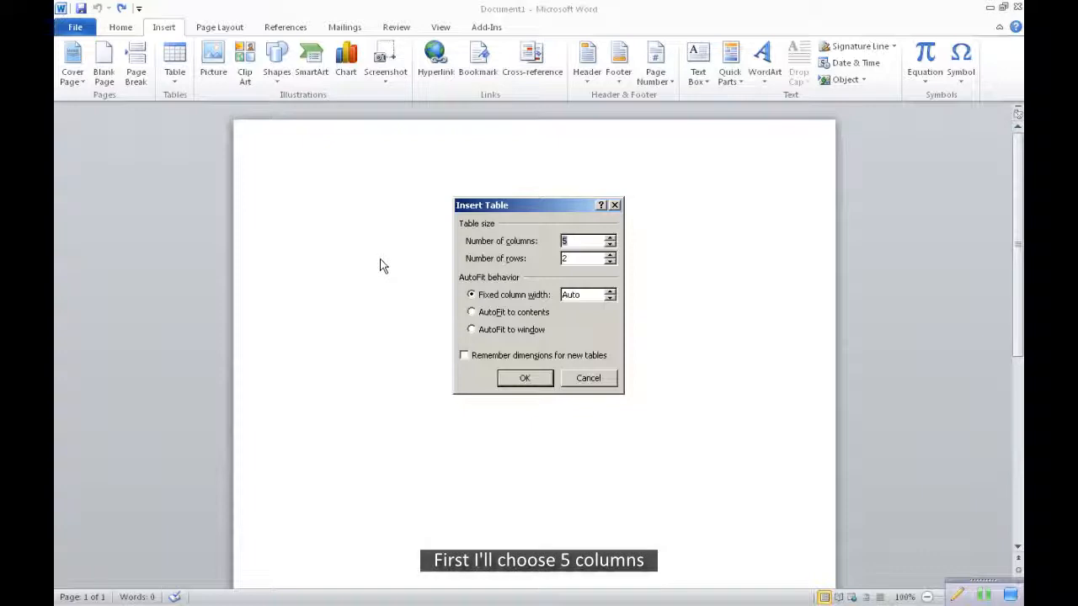
left_click(612, 237)
left_click(610, 237)
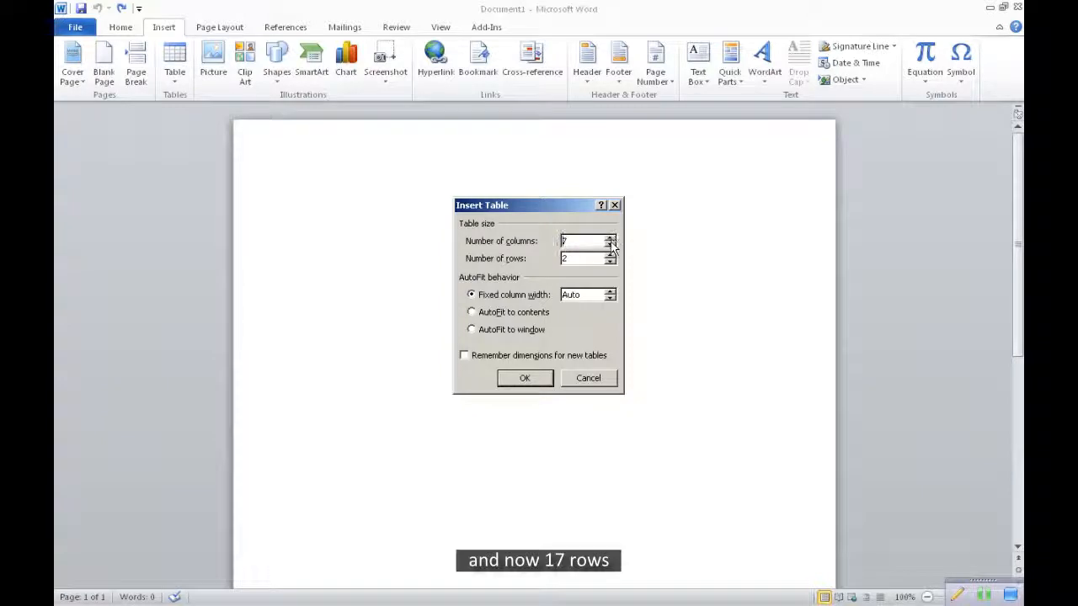
left_click(611, 254)
left_click(610, 254)
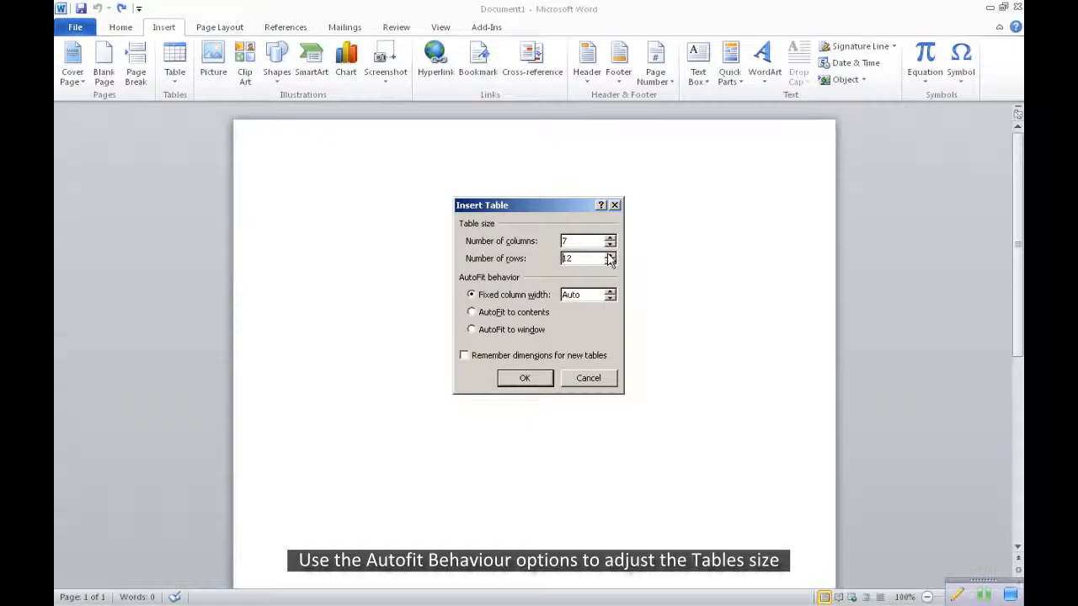
left_click(525, 380)
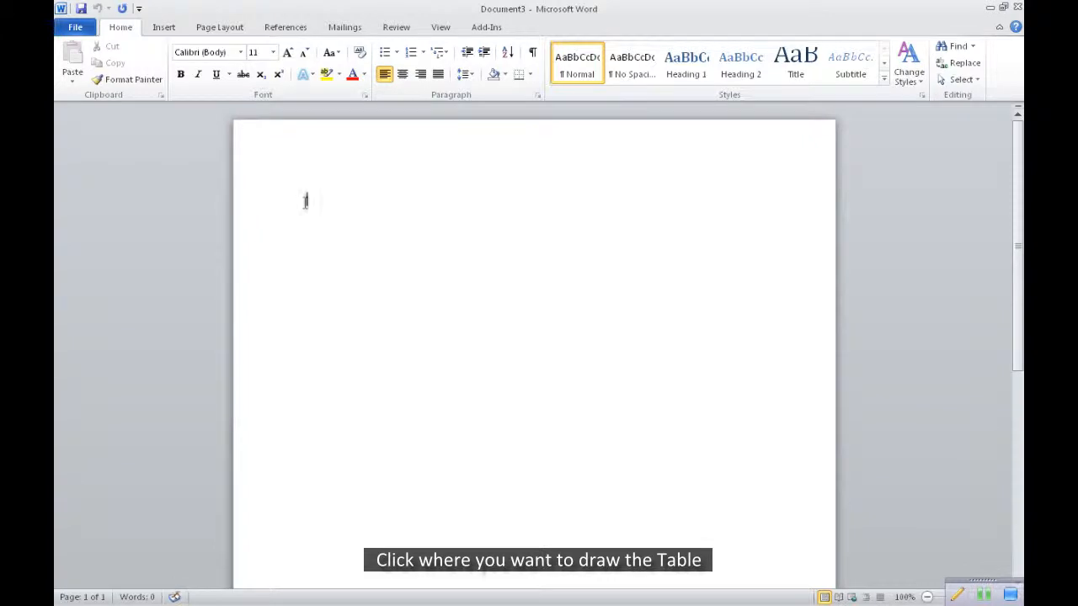
Draw a large rectangular table outline by hand with Draw Table, spanning nearly the full text width of the blank page
left_click(164, 28)
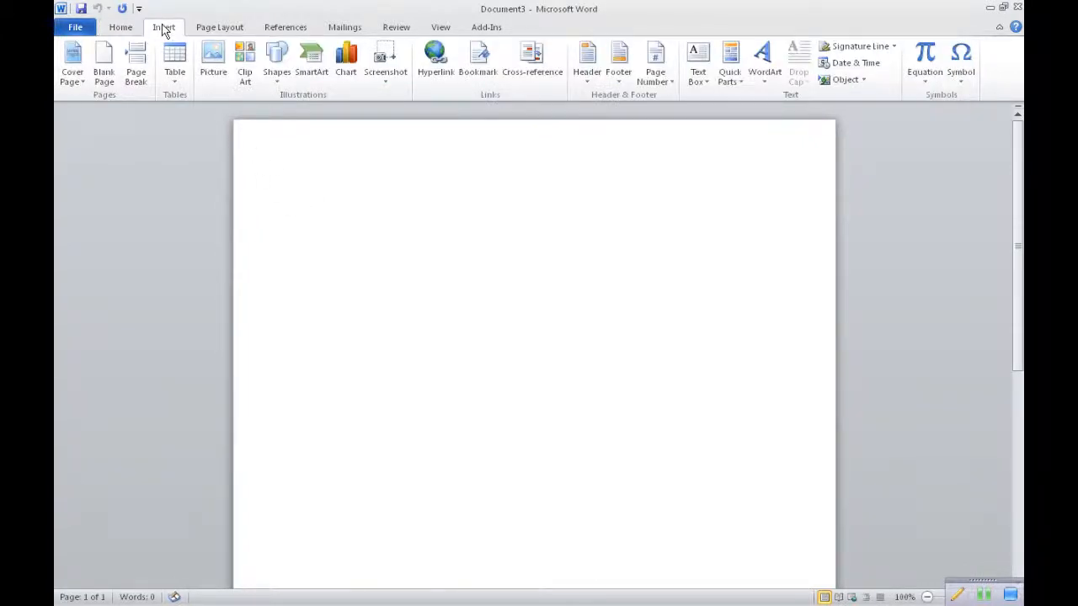
left_click(175, 63)
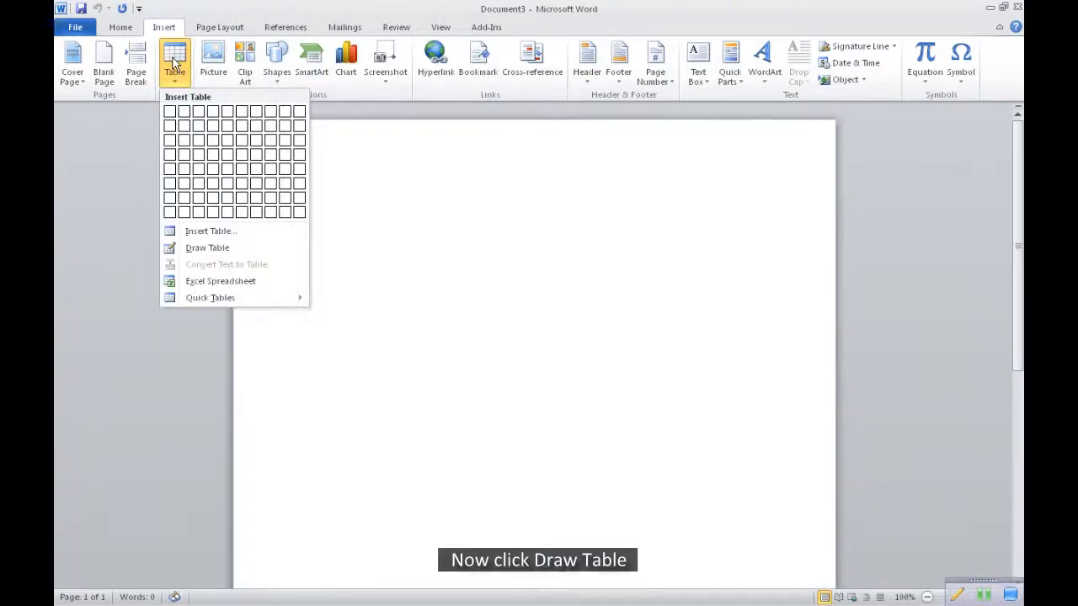
left_click(217, 247)
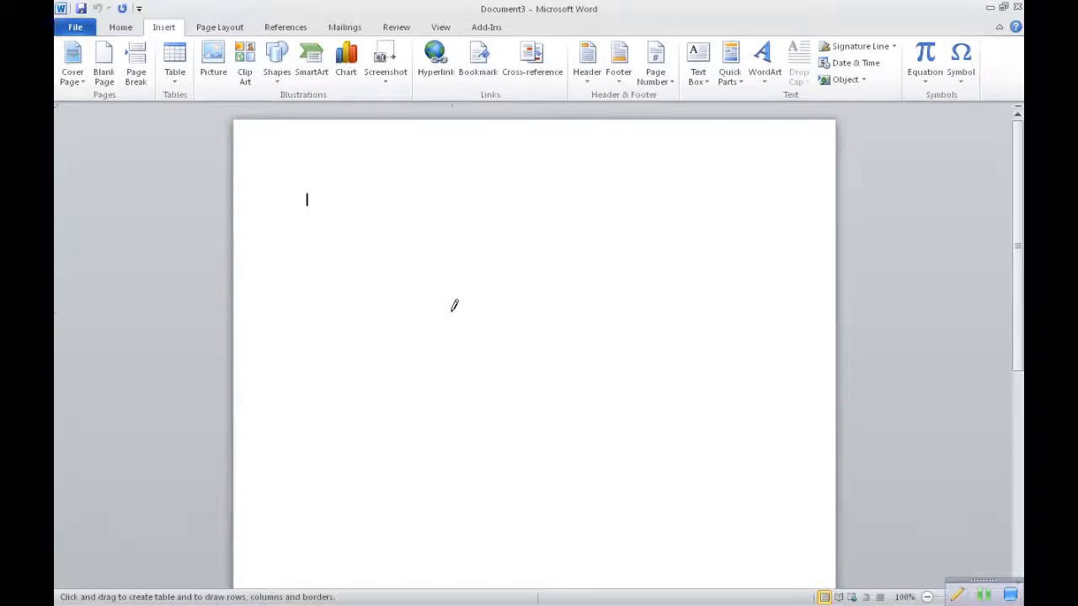
mouse_move(308, 194)
left_mouse_down()
mouse_move(362, 278)
mouse_move(524, 395)
mouse_move(621, 447)
mouse_move(692, 464)
mouse_move(732, 471)
mouse_move(756, 447)
left_mouse_up()
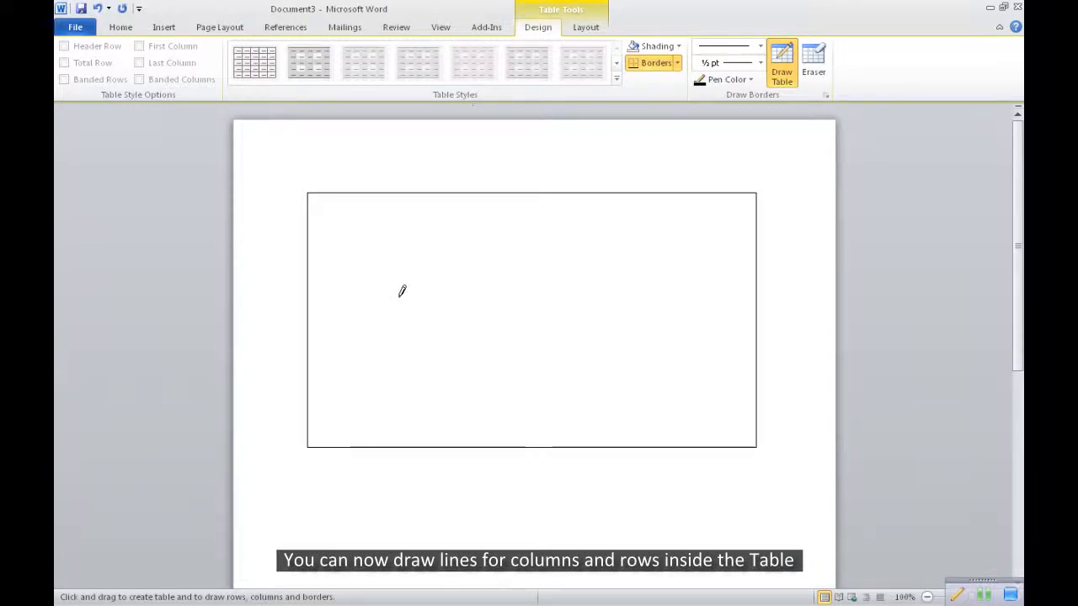
Draw a narrow header row across the table and four column lines below it, two near each side
left_click_drag(310, 218, 722, 216)
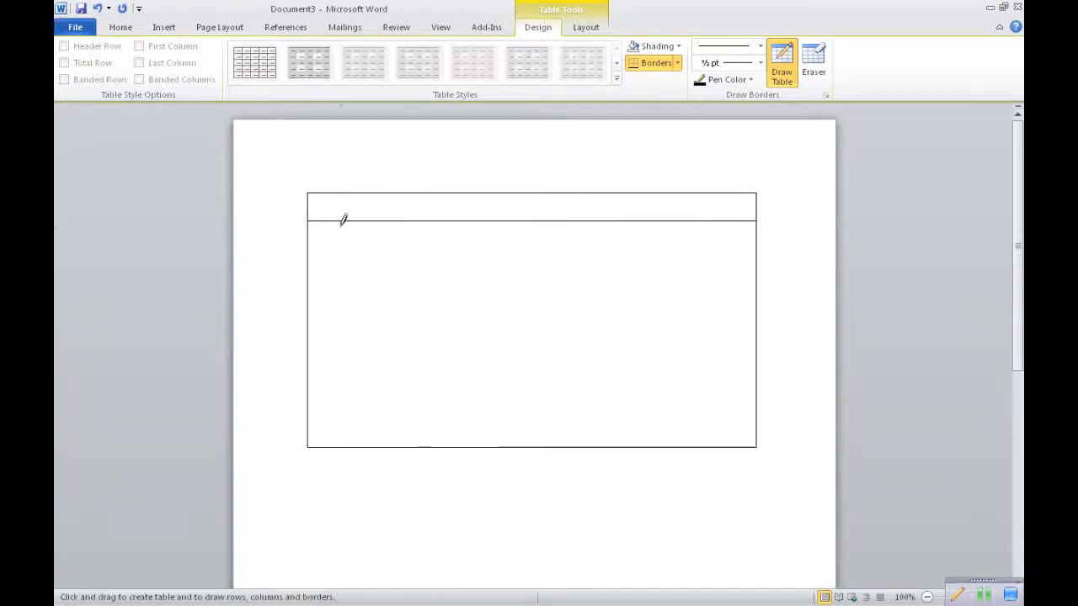
left_click_drag(342, 227, 369, 344)
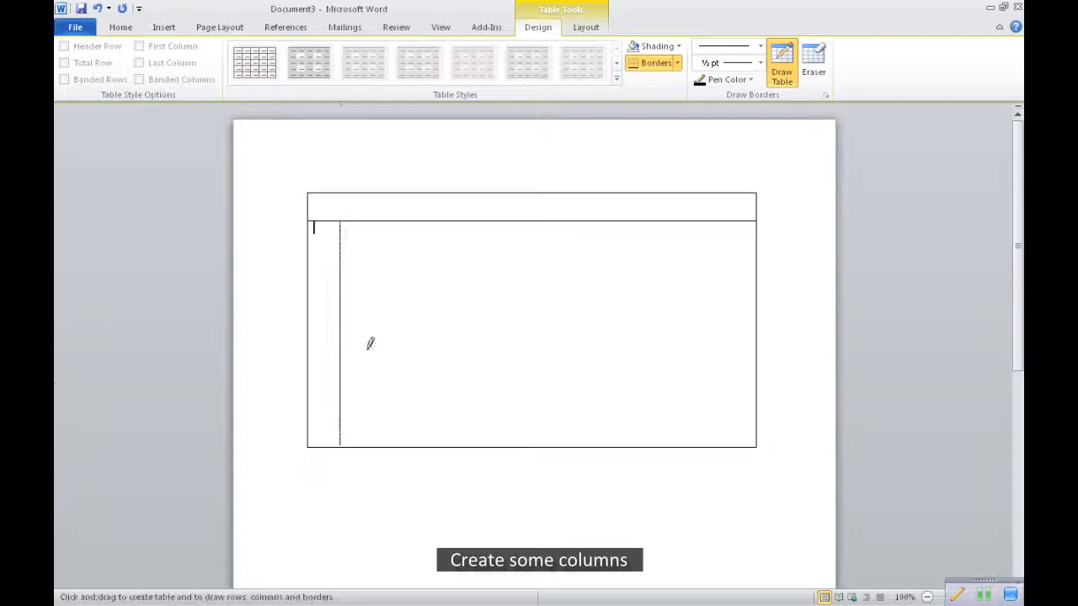
left_click_drag(378, 226, 374, 385)
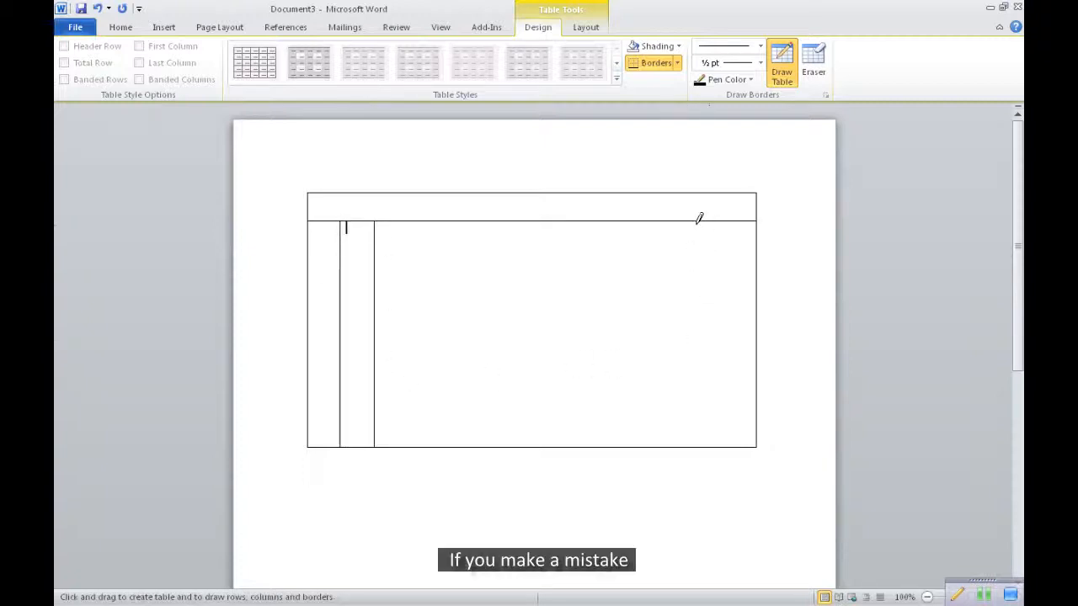
mouse_move(695, 220)
left_mouse_down()
mouse_move(692, 379)
mouse_move(685, 370)
left_mouse_up()
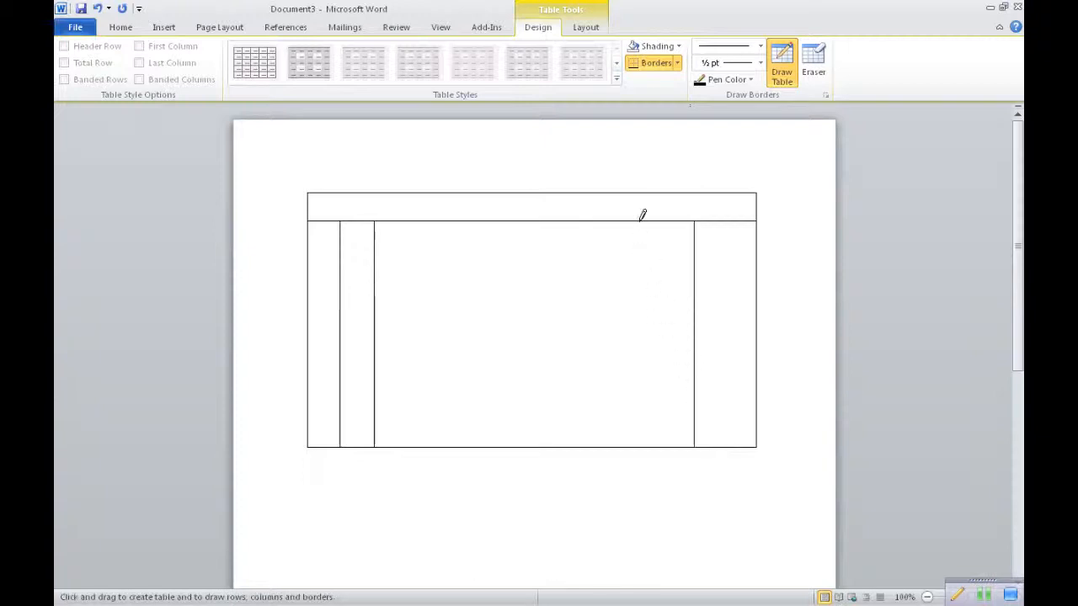
left_click_drag(639, 220, 637, 396)
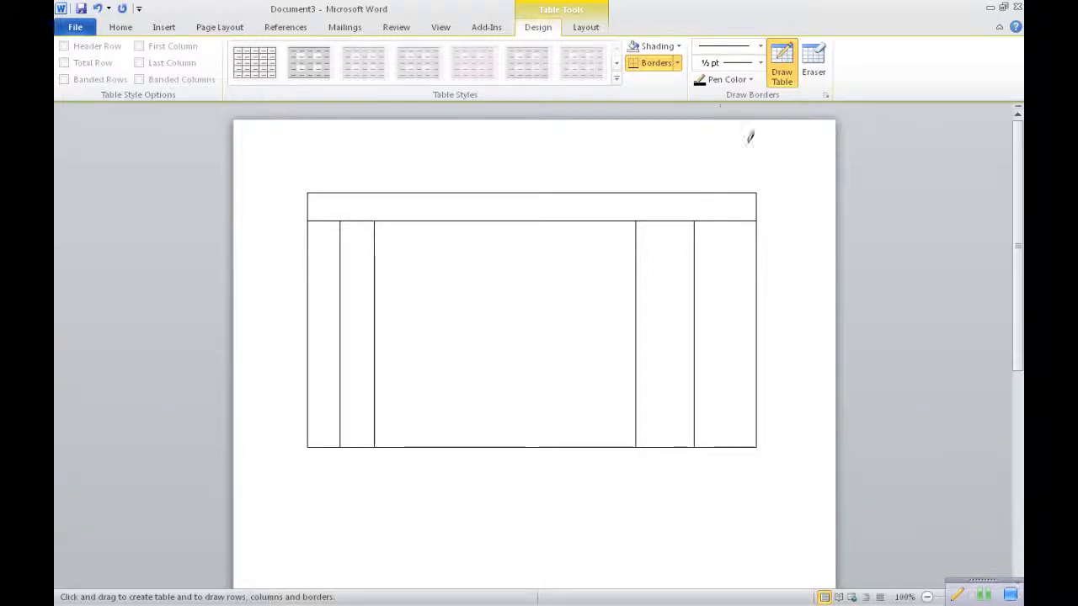
Erase the column line bounding the wide middle column on its right, and shade the whole table with a pale blue fill
left_click(815, 64)
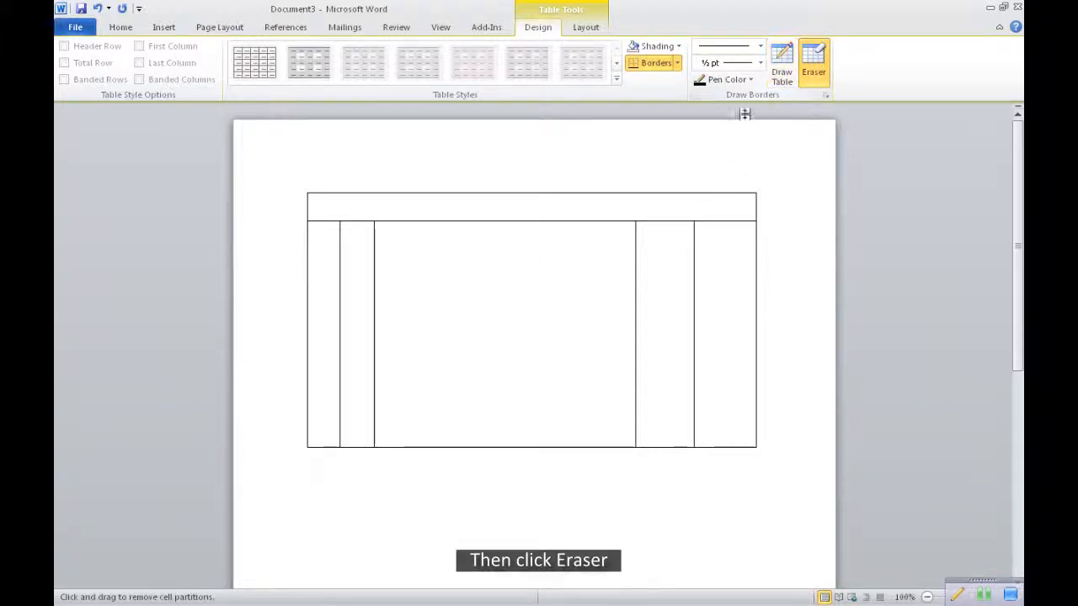
left_click(637, 329)
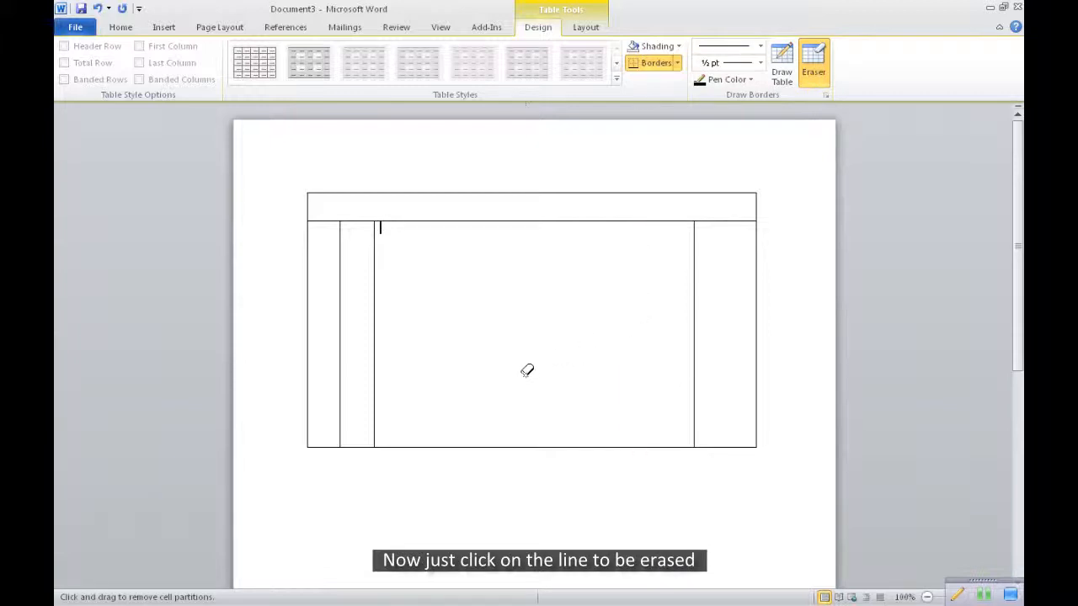
right_click(360, 331)
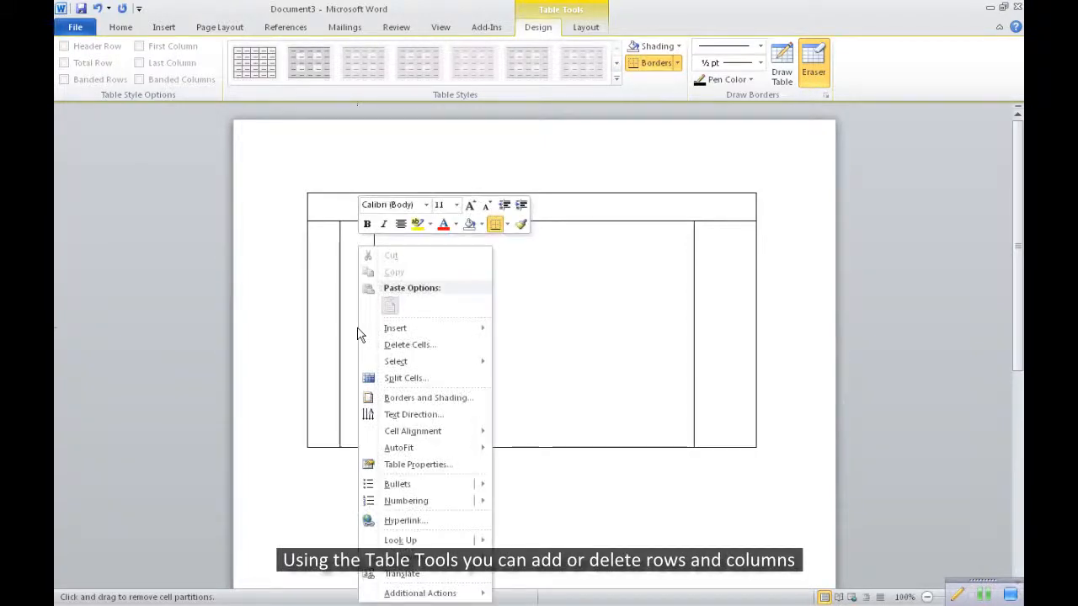
left_click(394, 402)
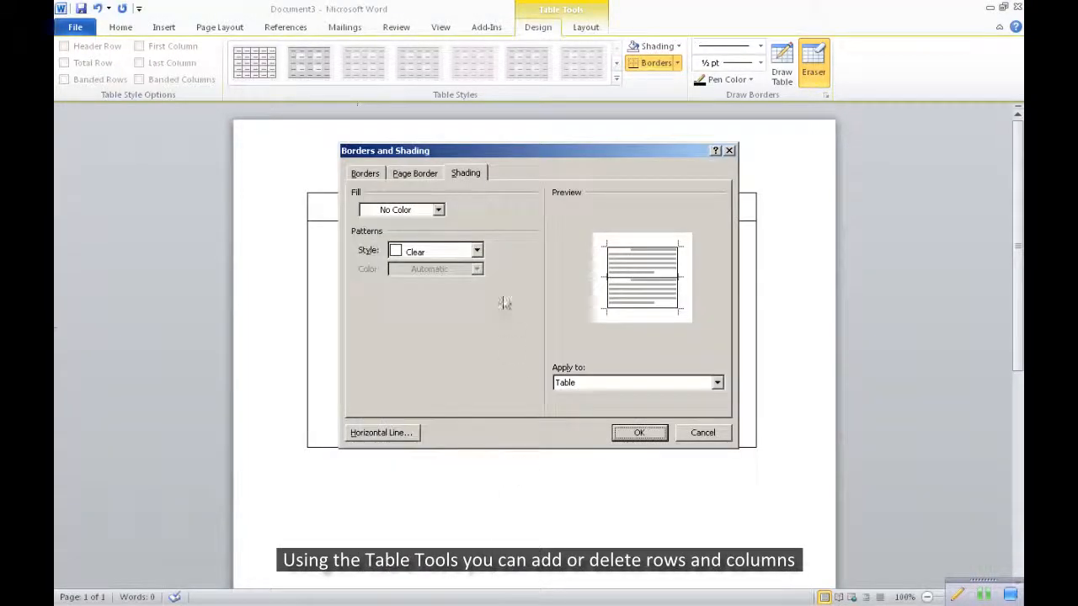
left_click(438, 210)
left_click(420, 259)
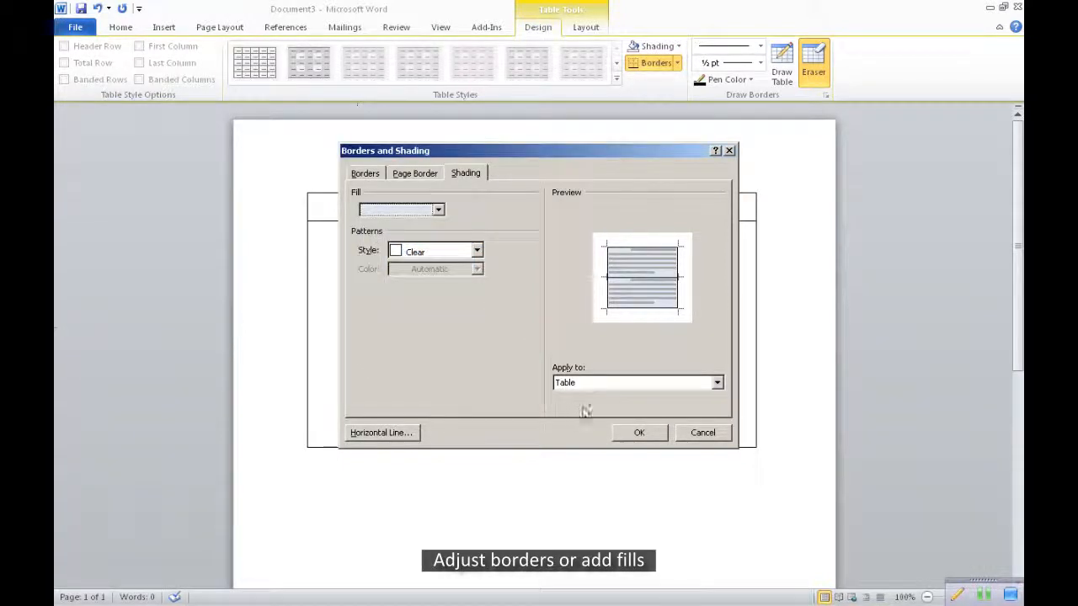
left_click(631, 432)
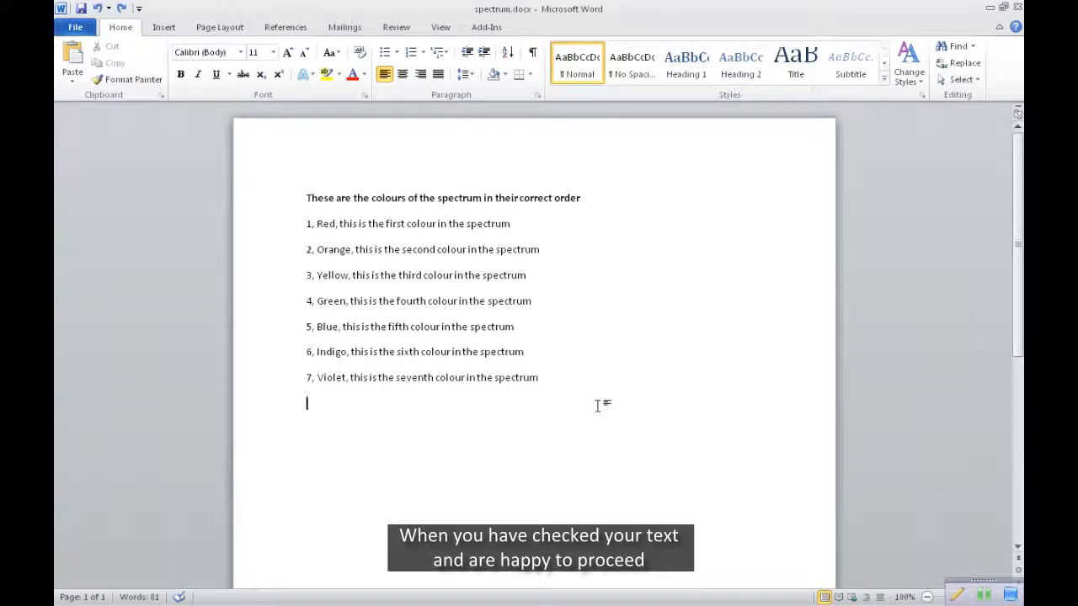
Convert the spectrum heading and seven numbered lines into a 3-column table, separating text at commas with automatic fixed column width
left_click_drag(305, 197, 551, 377)
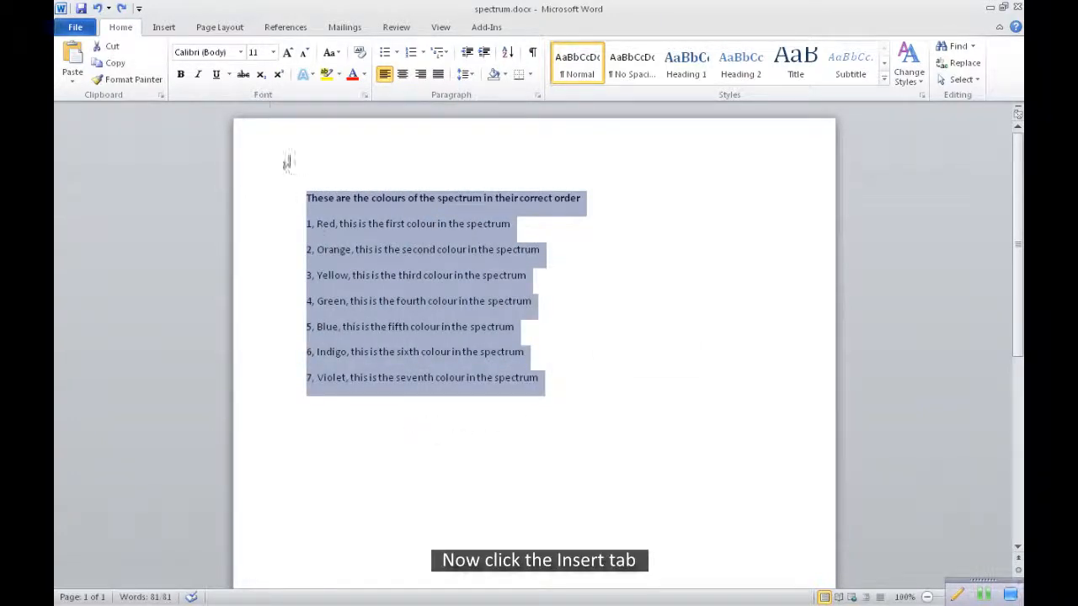
left_click(164, 29)
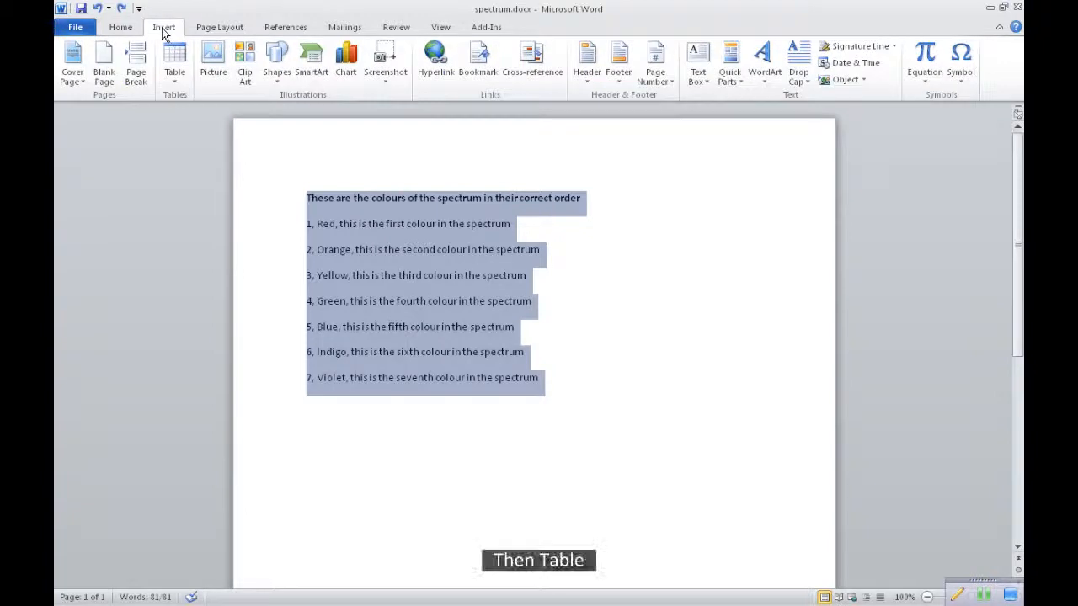
left_click(169, 70)
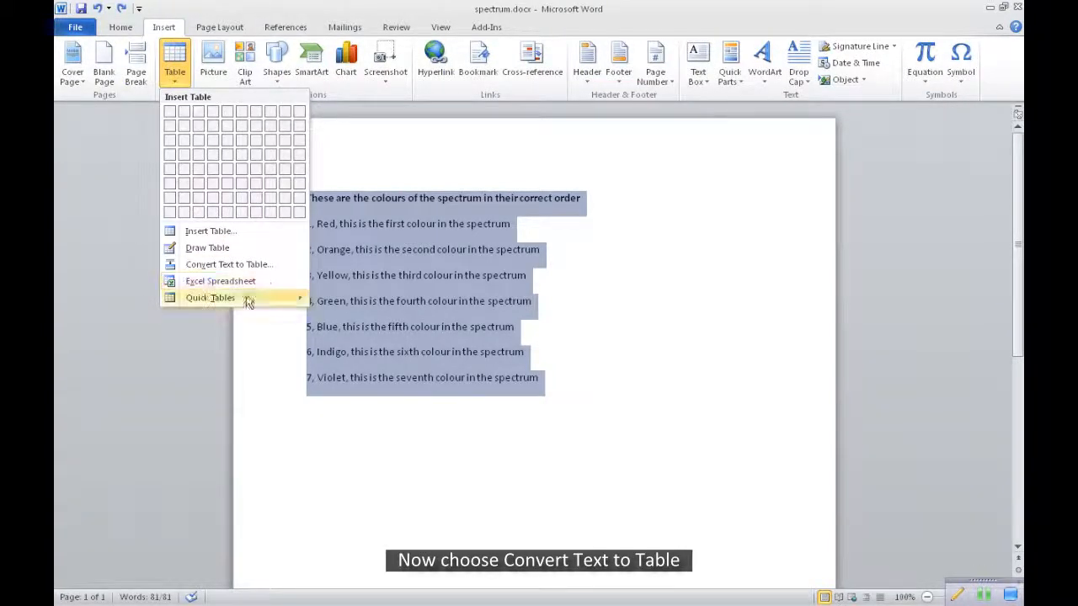
left_click(227, 265)
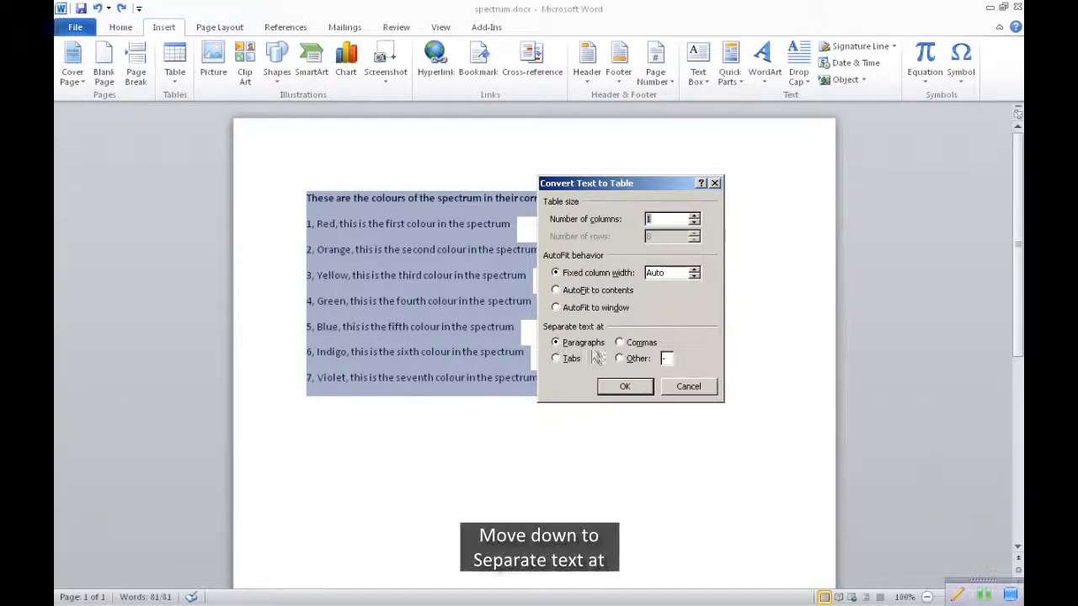
left_click(620, 342)
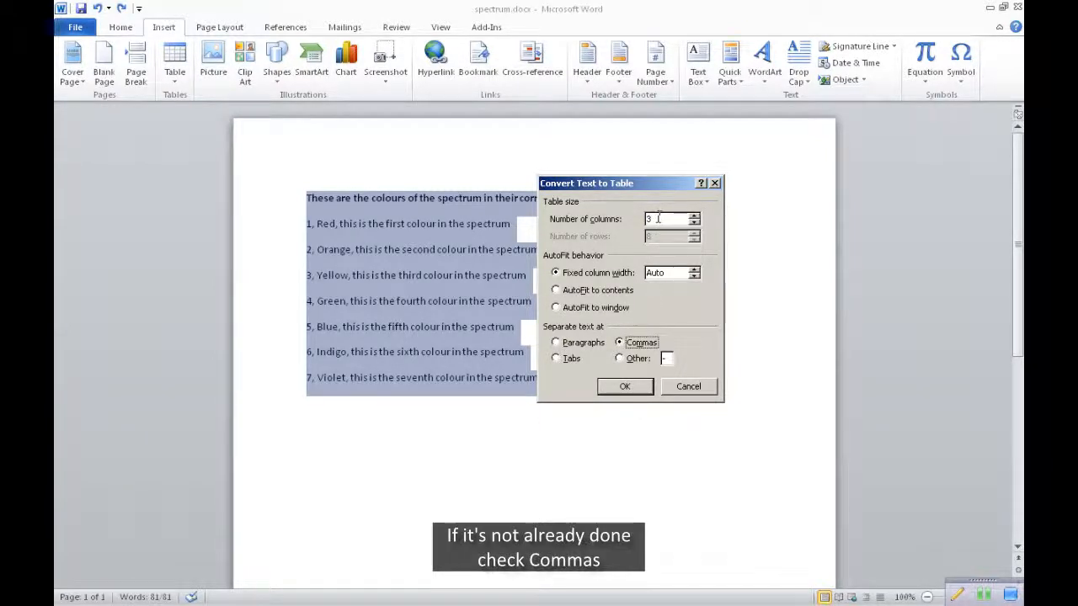
left_click(625, 386)
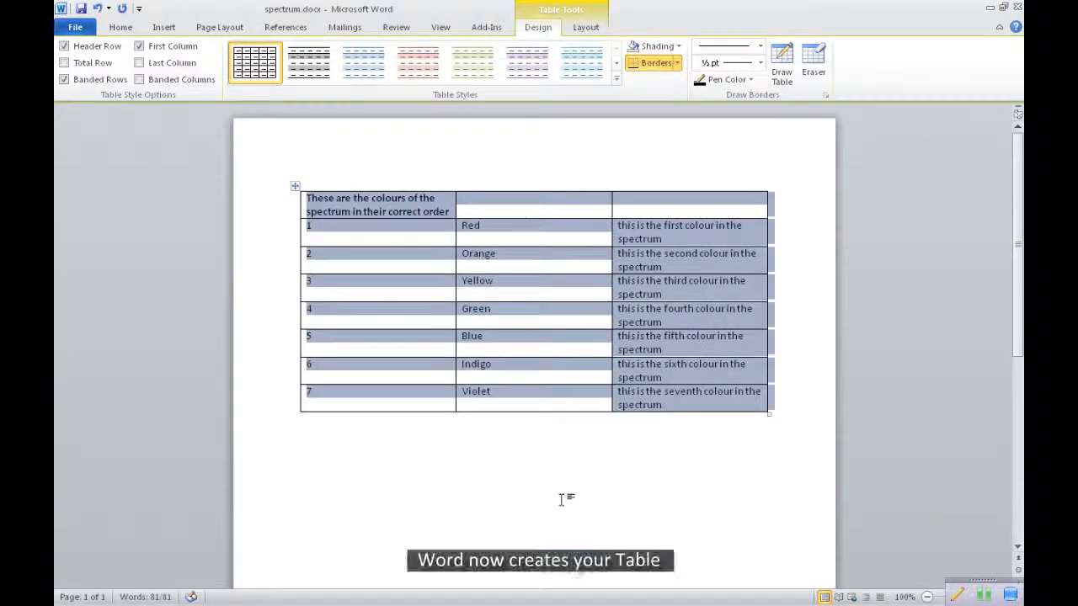
left_click(548, 488)
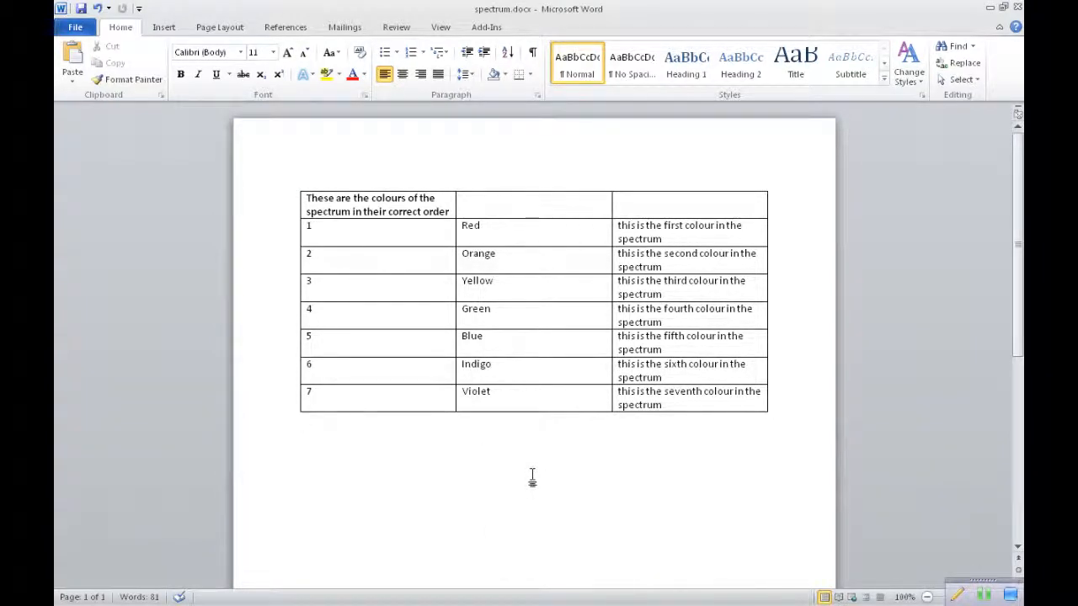
Merge the three cells of the table's first row into a single heading cell
left_click(412, 205)
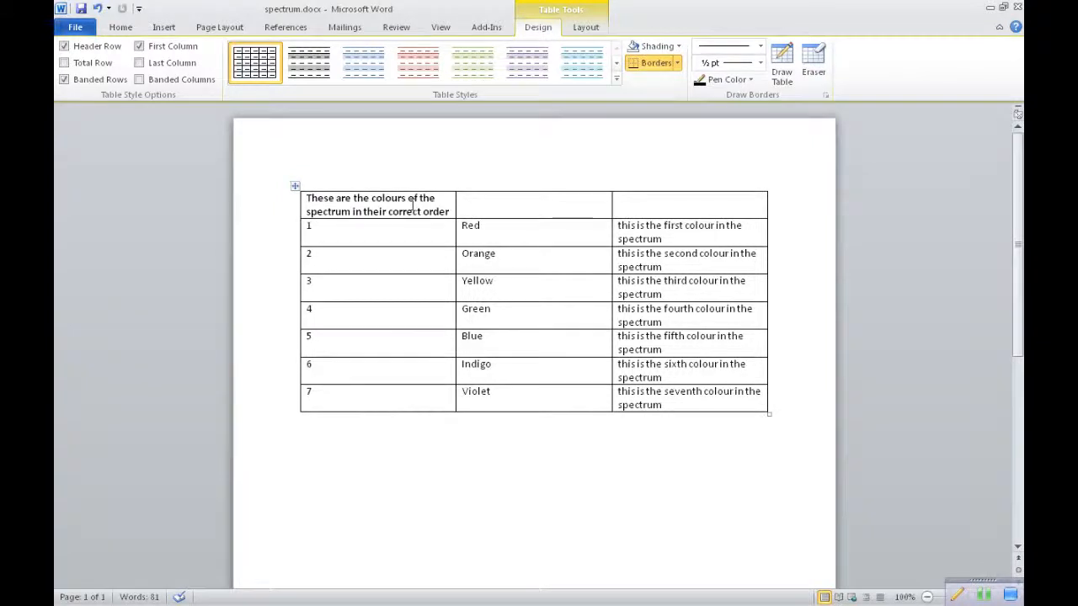
left_click_drag(413, 207, 639, 202)
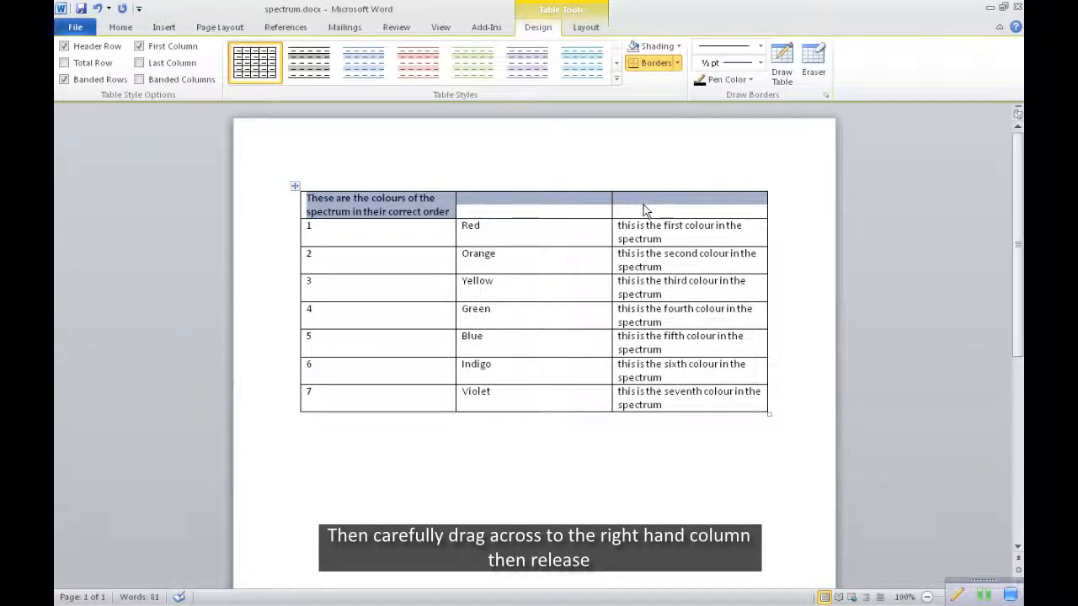
right_click(595, 207)
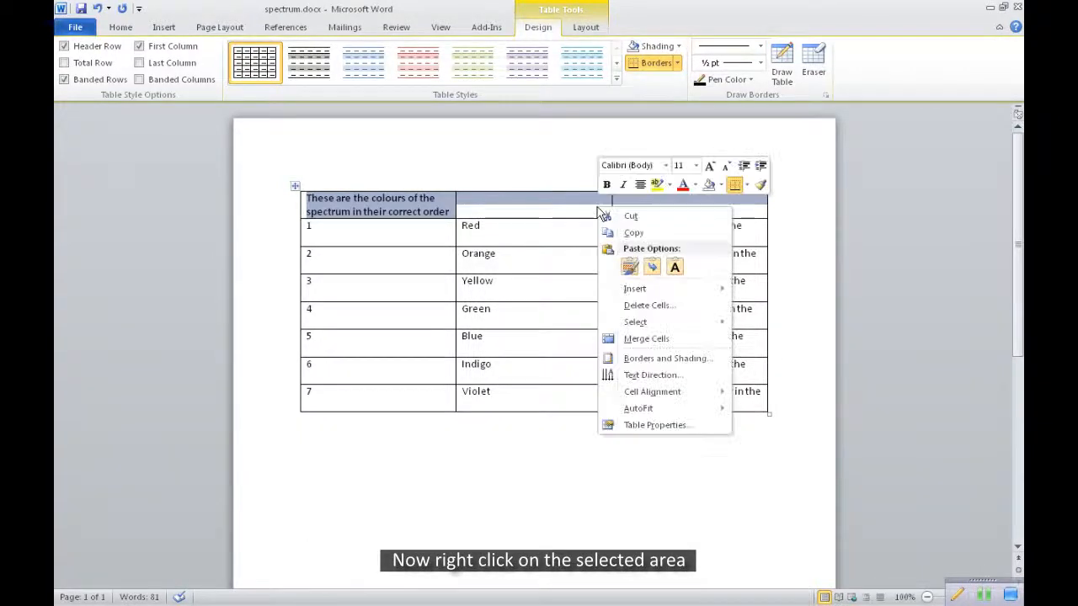
left_click(646, 340)
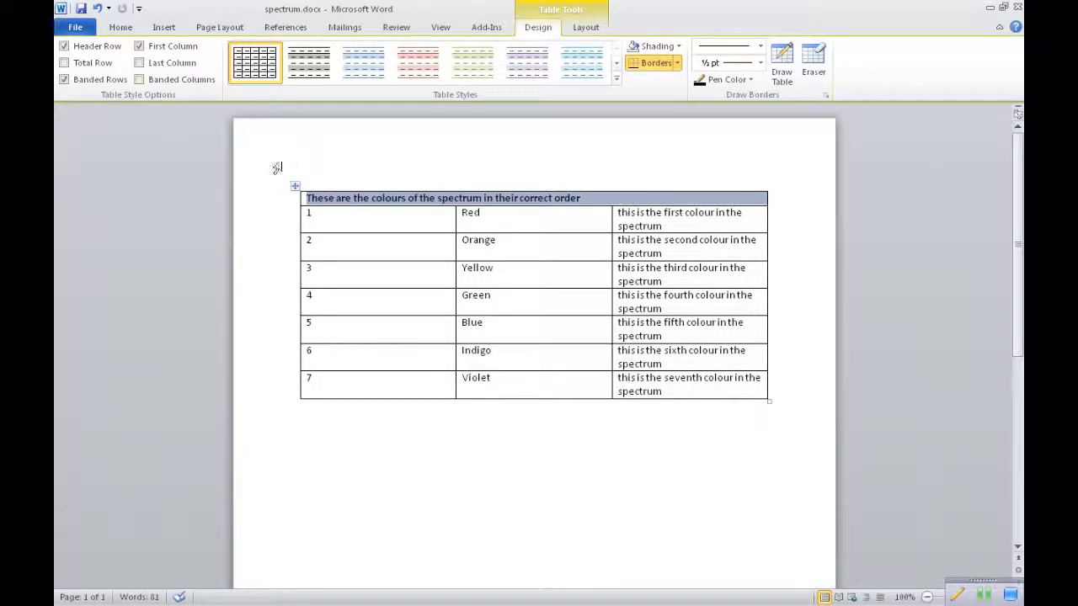
Centre the heading text in the merged top row of the spectrum table
left_click(120, 28)
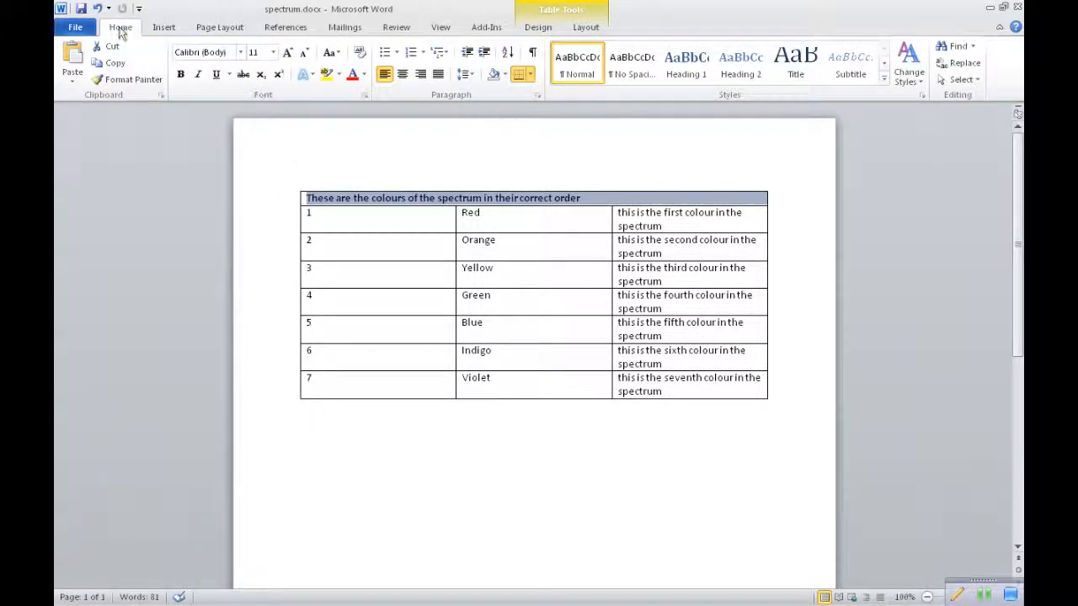
left_click(403, 75)
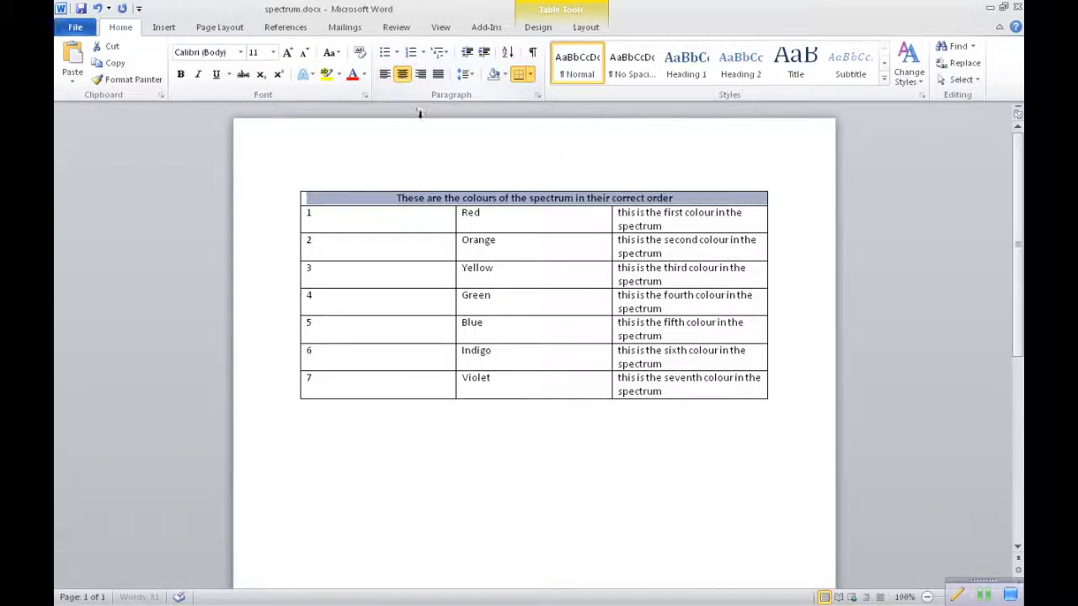
left_click(519, 455)
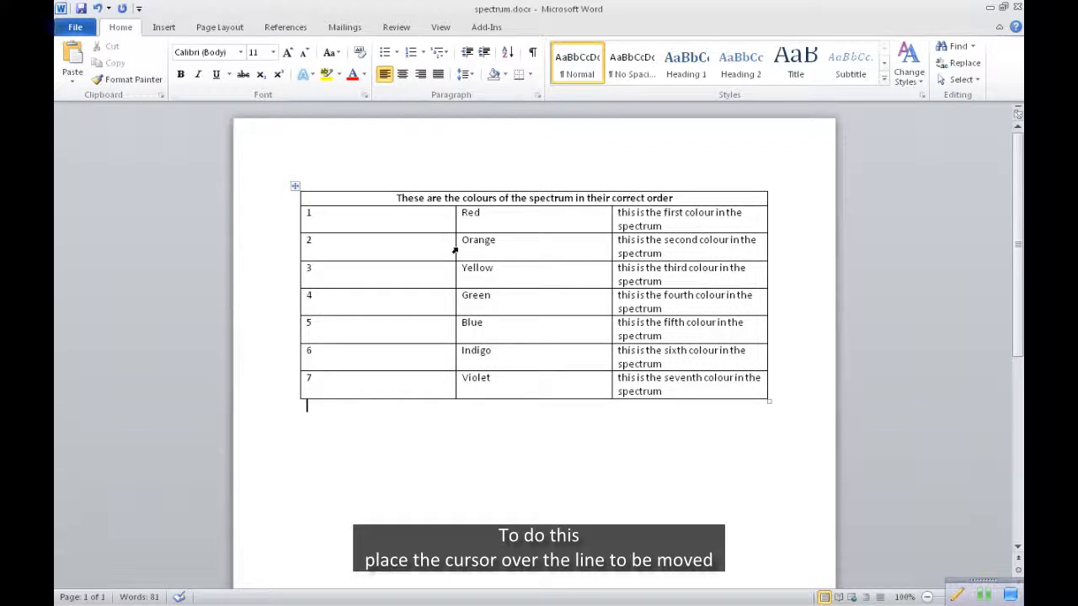
Narrow the number and colour-name columns to just fit their text, widening the description column so each entry fits on one line
left_click_drag(455, 247, 327, 248)
left_click_drag(609, 244, 385, 242)
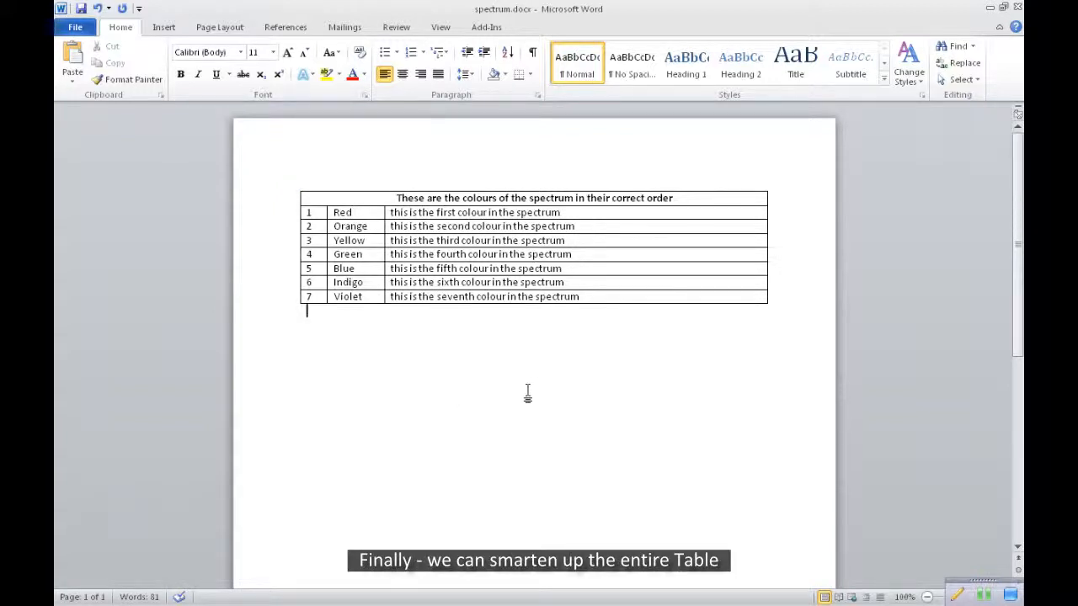
Apply the built-in aqua table style with pale banded rows, a thick line under the header and an outlined body to the spectrum table
left_click(671, 241)
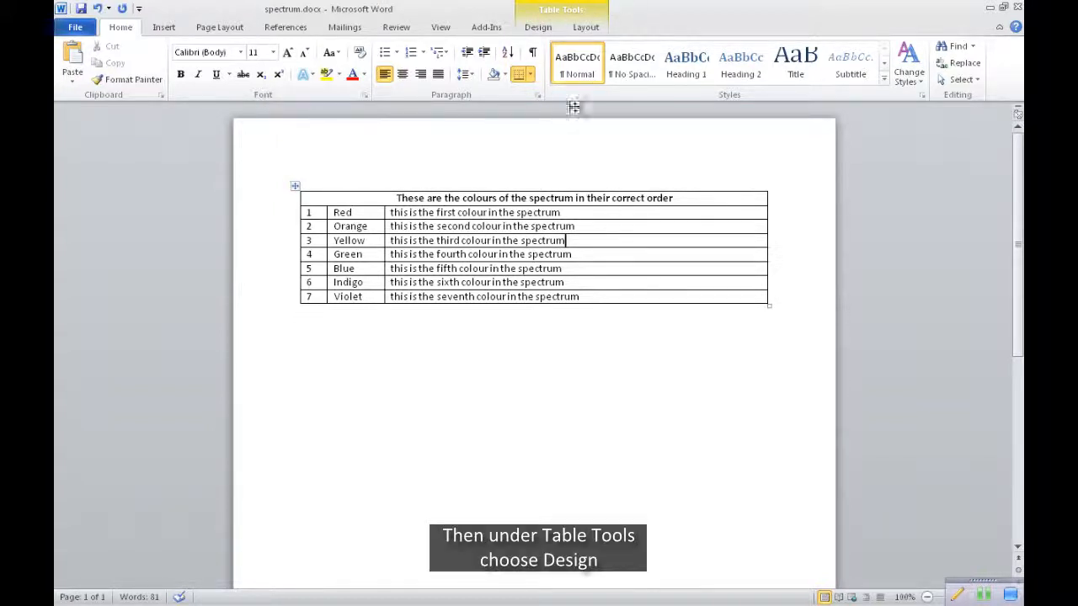
left_click(538, 28)
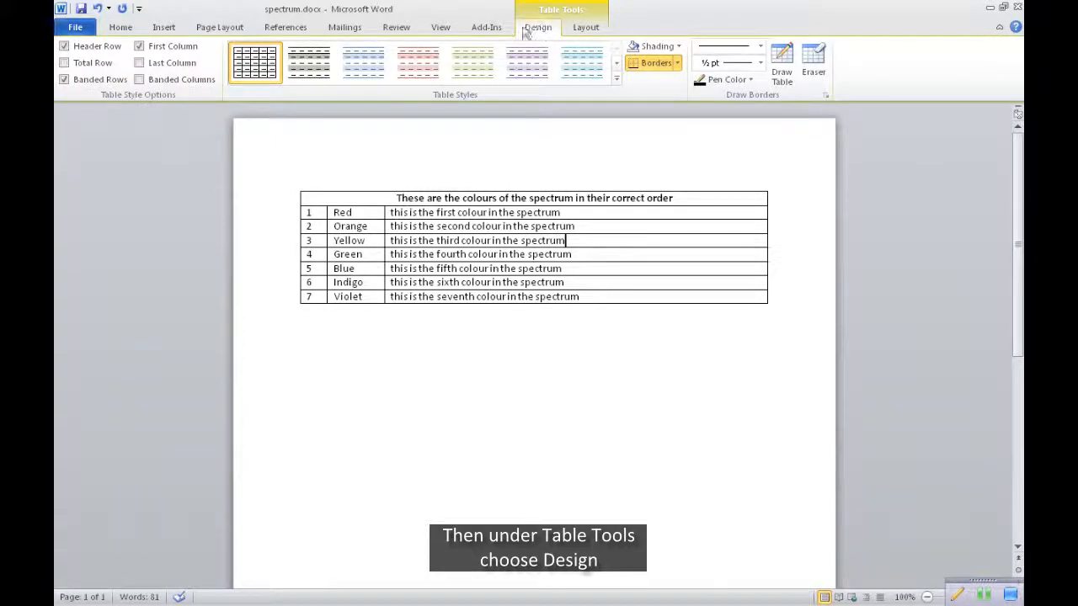
left_click(616, 79)
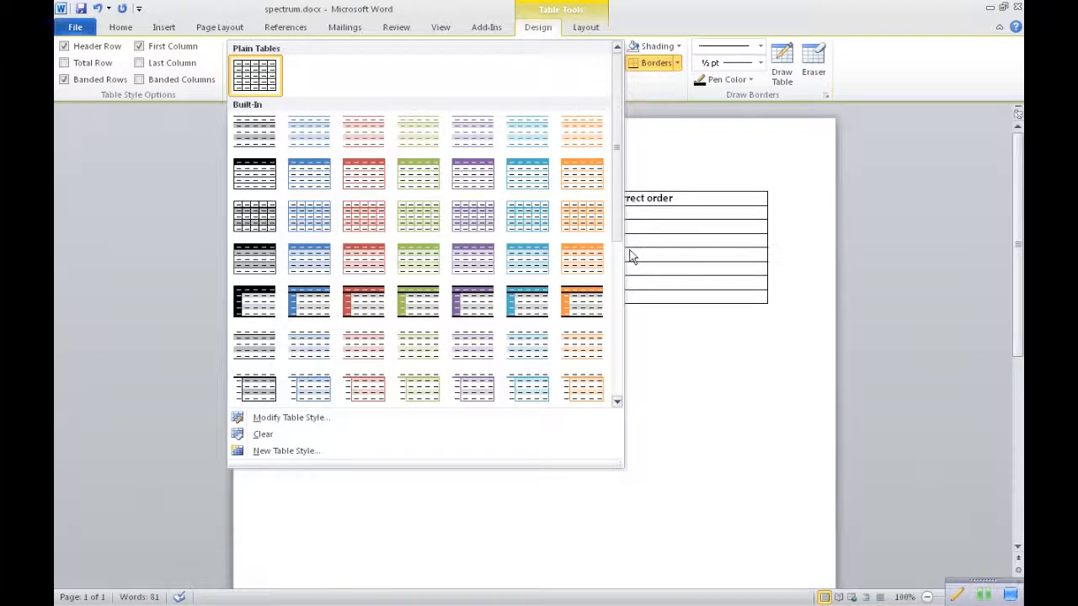
left_click_drag(616, 217, 616, 396)
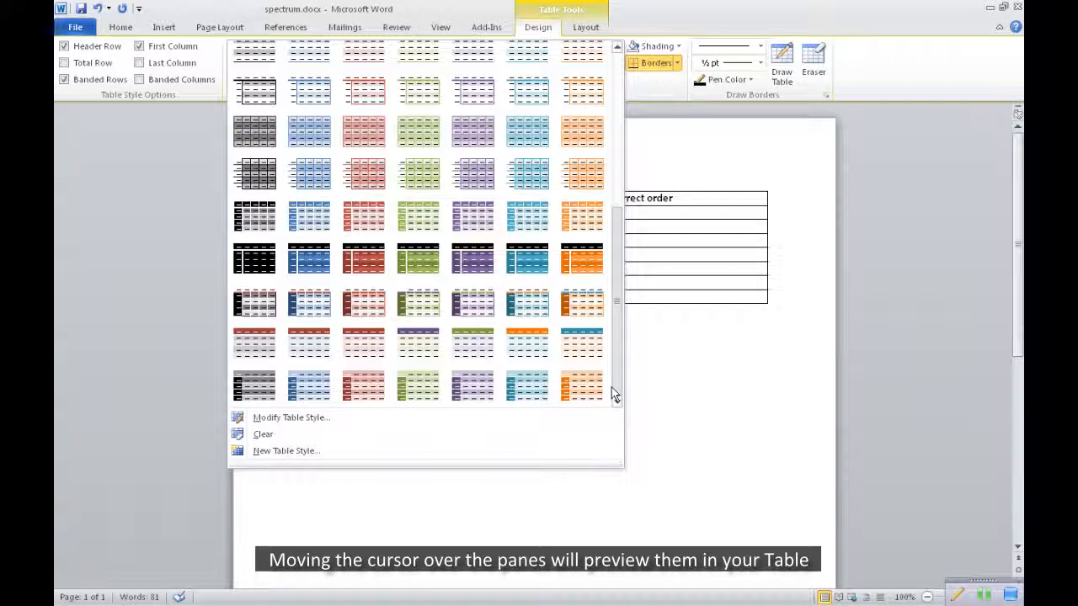
left_click_drag(614, 392, 612, 340)
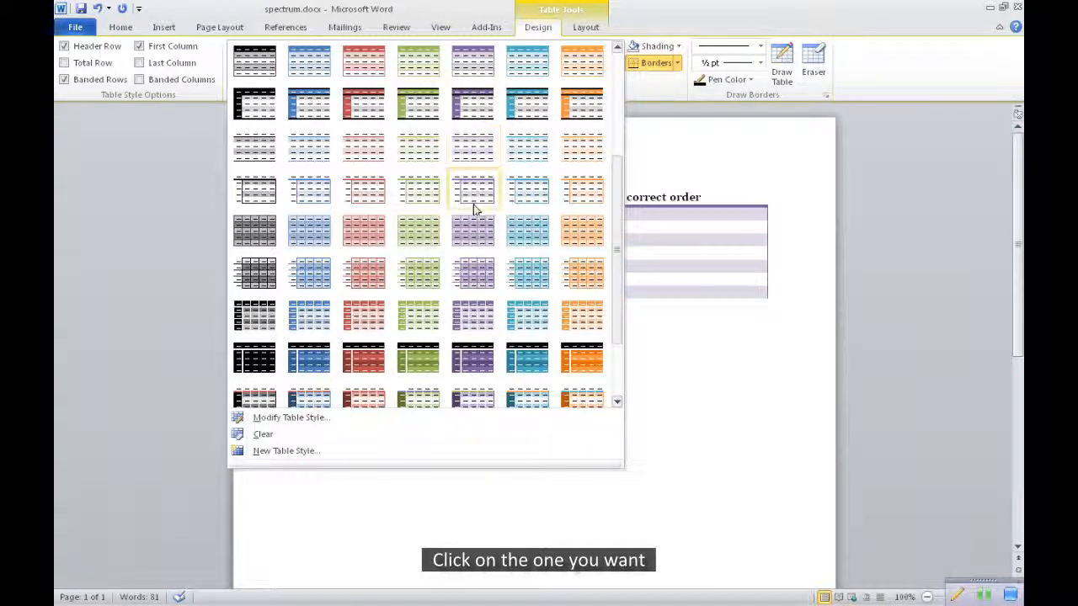
left_click(520, 196)
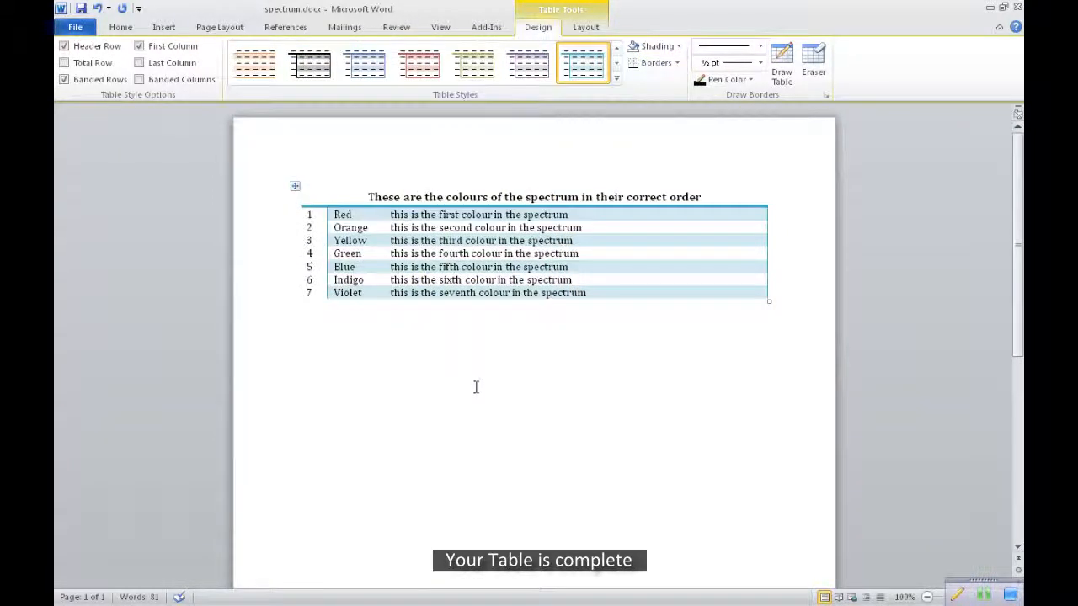